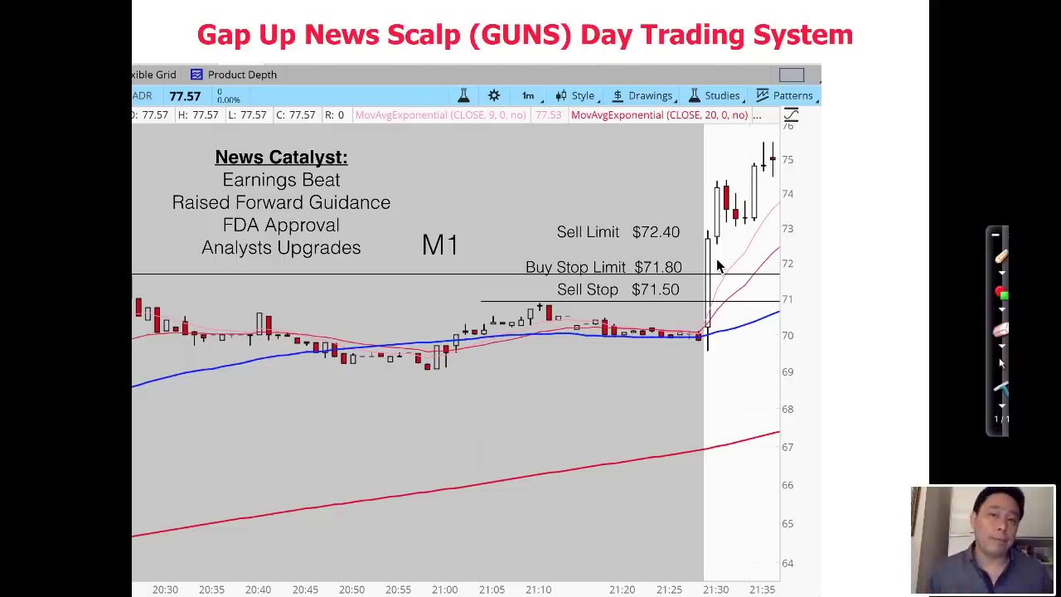
{"action": "key", "text": "Right"}
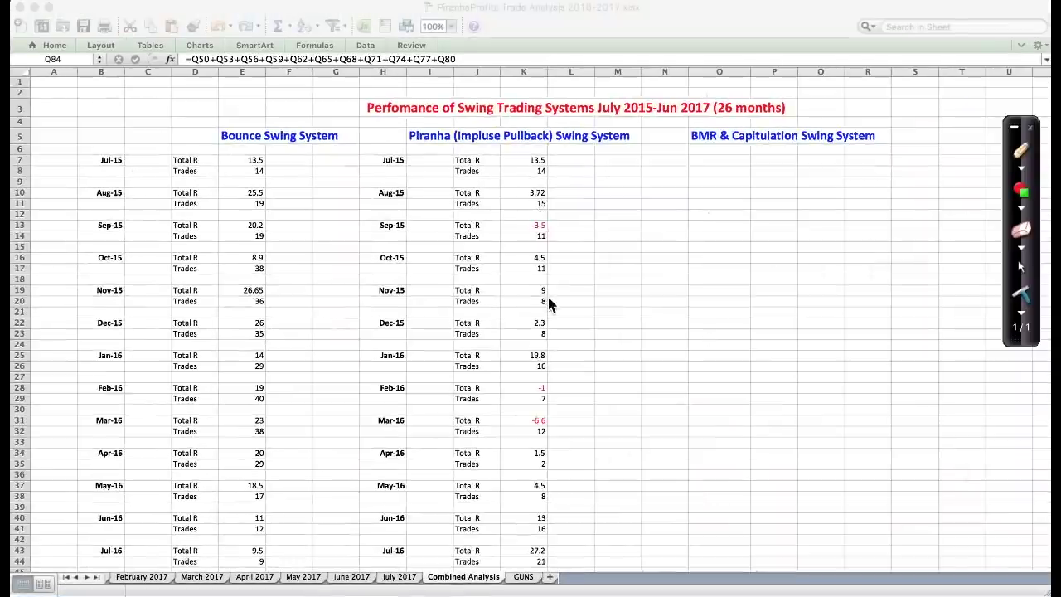
Review the monthly Total R and trade figures and the summary totals of the three swing systems on the Combined Analysis sheet.
{"action": "scroll", "coordinate": [547, 303], "scroll_direction": "down", "scroll_amount": 3}
{"action": "scroll", "coordinate": [547, 303], "scroll_direction": "down", "scroll_amount": 10}
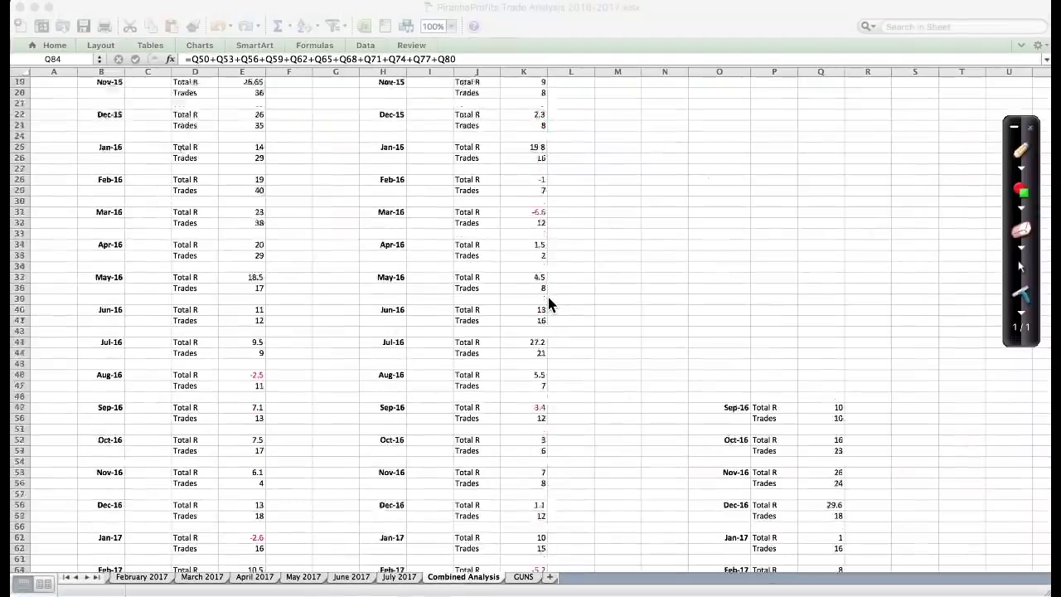
{"action": "scroll", "coordinate": [550, 305], "scroll_direction": "down", "scroll_amount": 7}
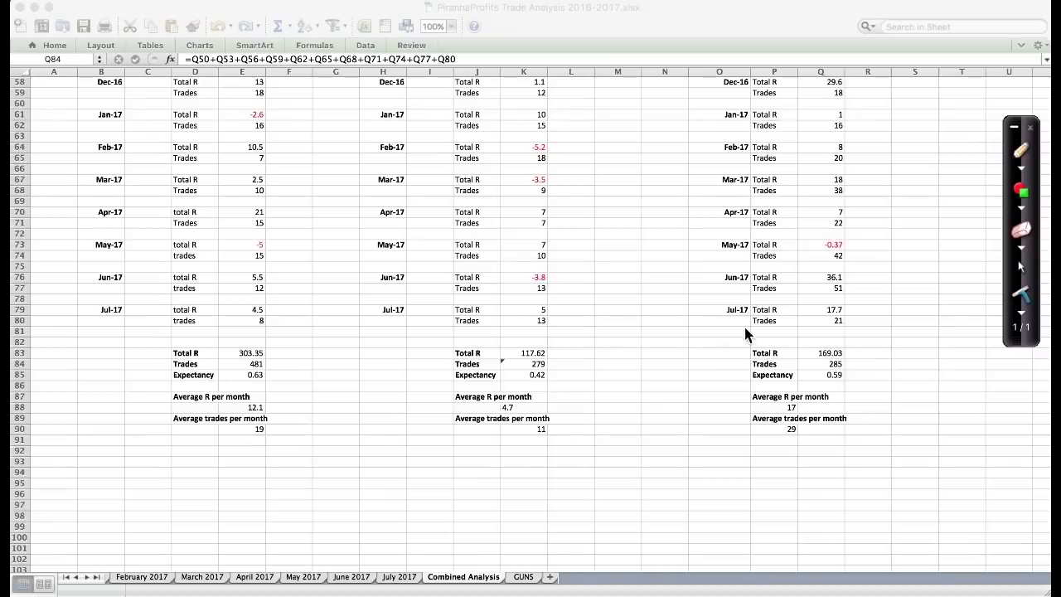
{"action": "scroll", "coordinate": [746, 331], "scroll_direction": "up", "scroll_amount": 10}
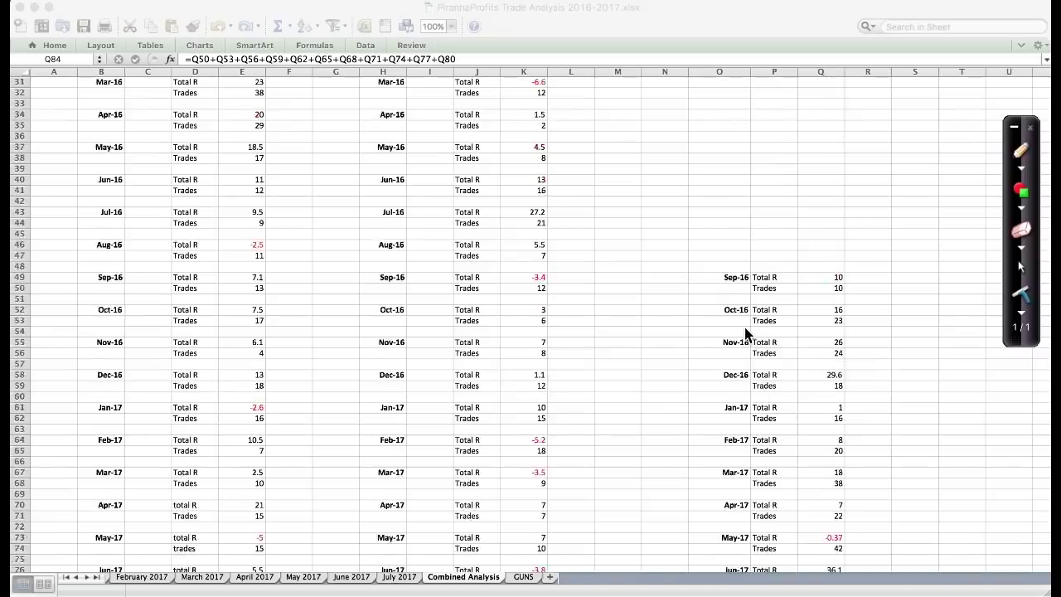
{"action": "scroll", "coordinate": [744, 329], "scroll_direction": "up", "scroll_amount": 5}
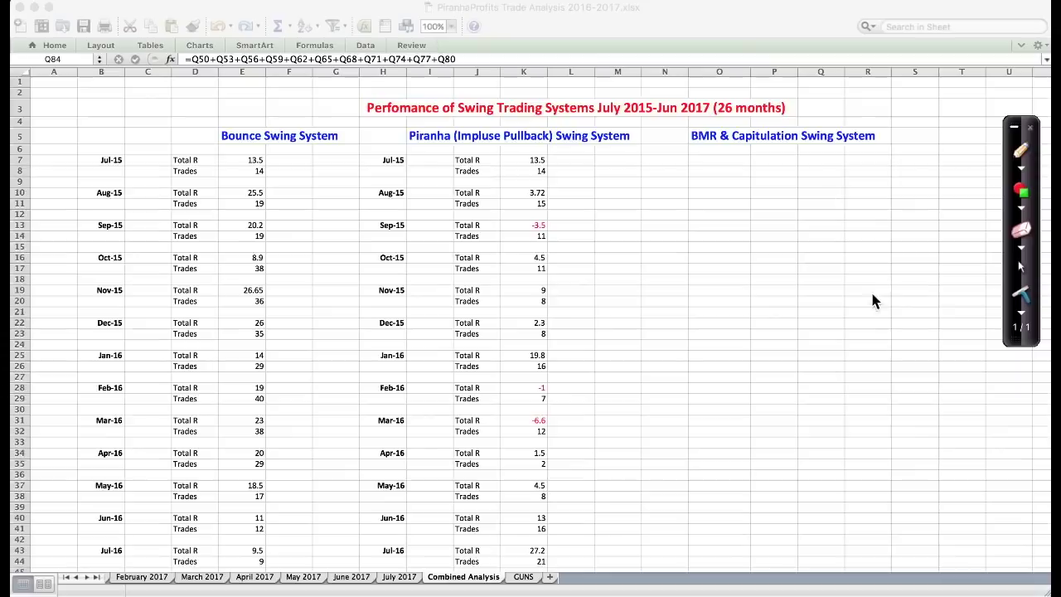
Examine the BMR & Capitulation Swing System's monthly figures from Sep-16 to Jul-17 and its expectancy and monthly averages.
{"action": "scroll", "coordinate": [900, 315], "scroll_direction": "down", "scroll_amount": 10}
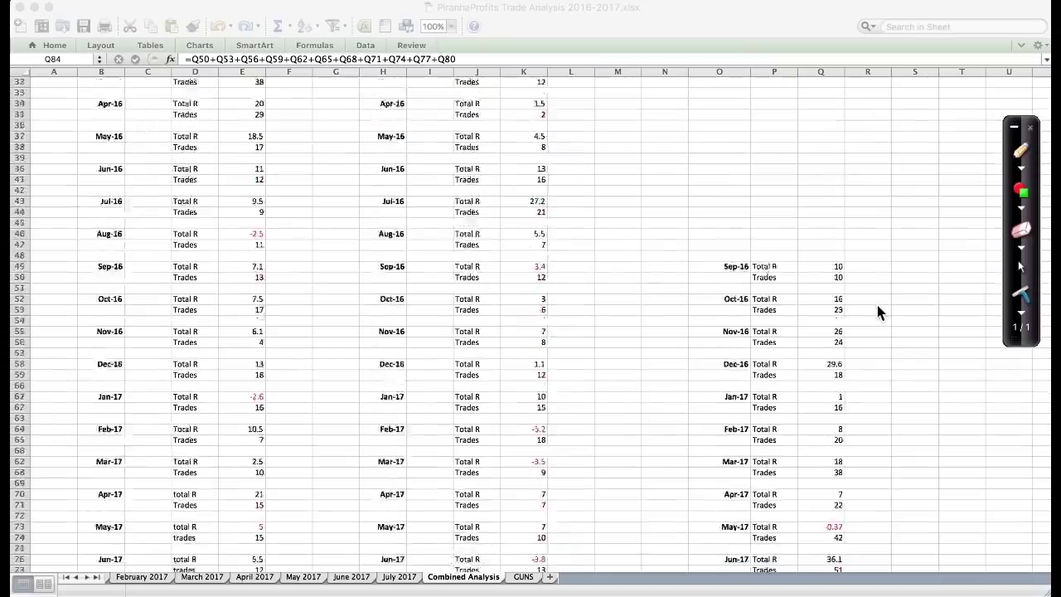
{"action": "scroll", "coordinate": [876, 306], "scroll_direction": "down", "scroll_amount": 5}
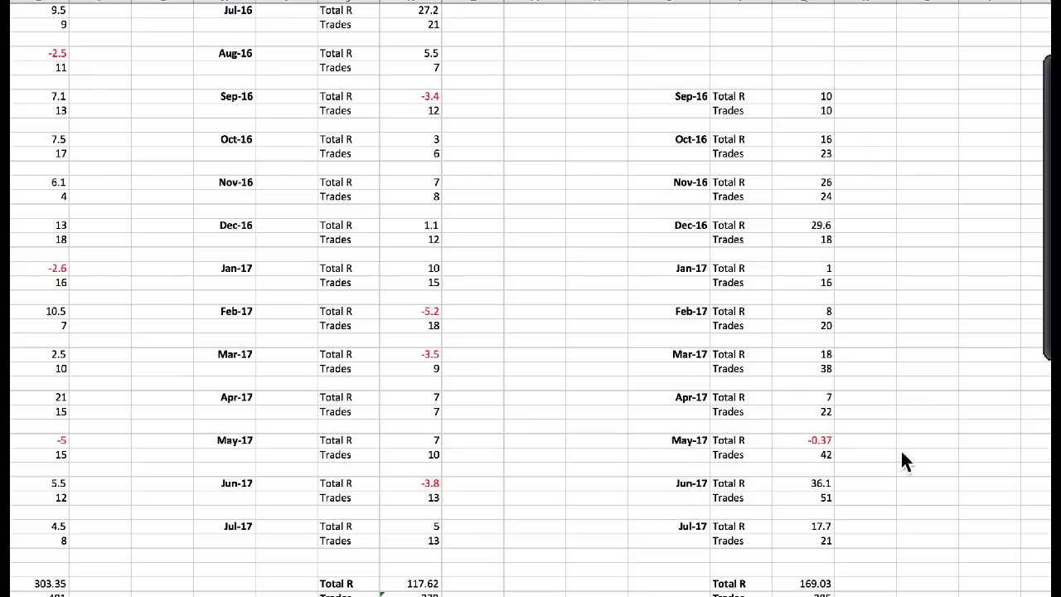
{"action": "scroll", "coordinate": [901, 452], "scroll_direction": "down", "scroll_amount": 3}
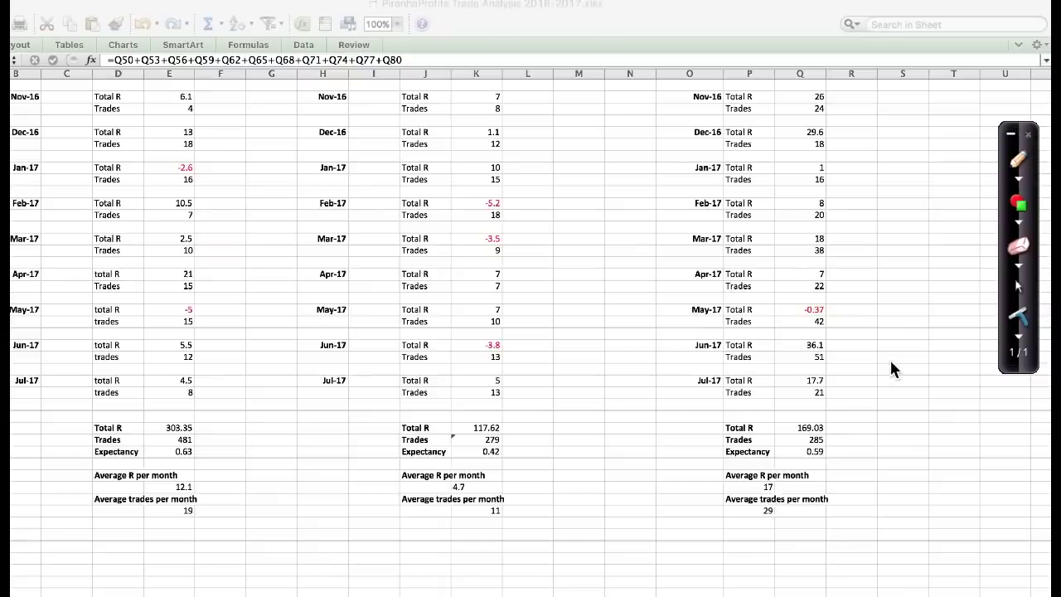
{"action": "scroll", "coordinate": [889, 365], "scroll_direction": "up", "scroll_amount": 3}
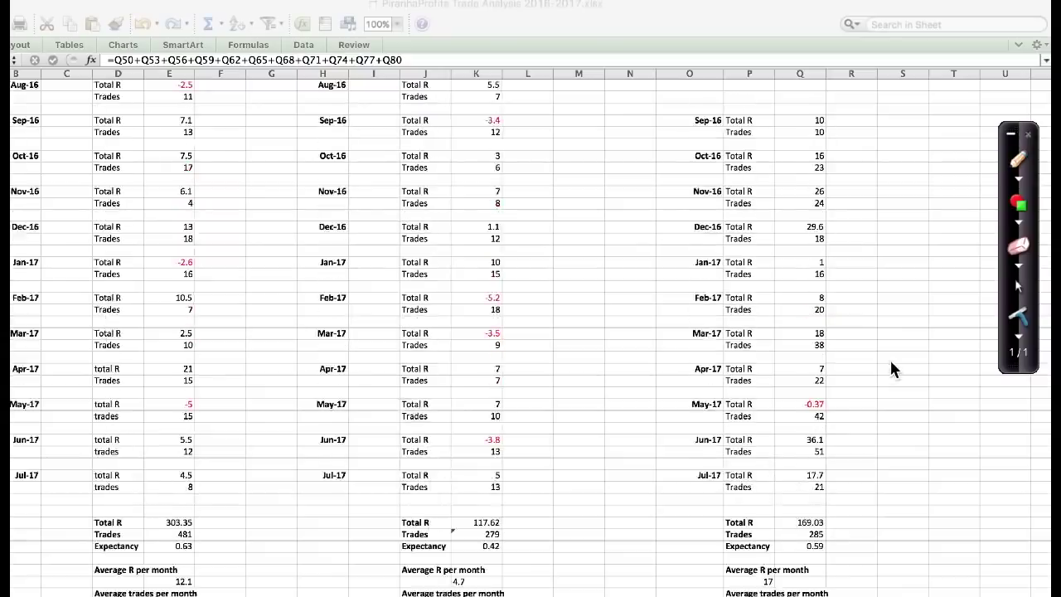
{"action": "scroll", "coordinate": [889, 358], "scroll_direction": "down", "scroll_amount": 4}
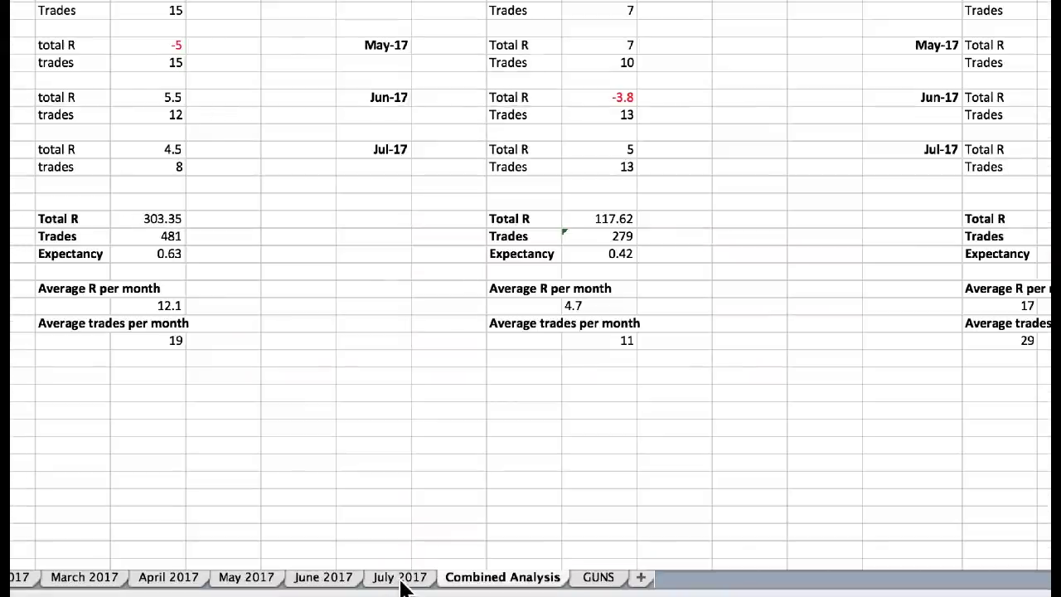
Open the July 2017 sheet and step through the Result values of the BMR and capitulation trades.
{"action": "left_click", "coordinate": [401, 580]}
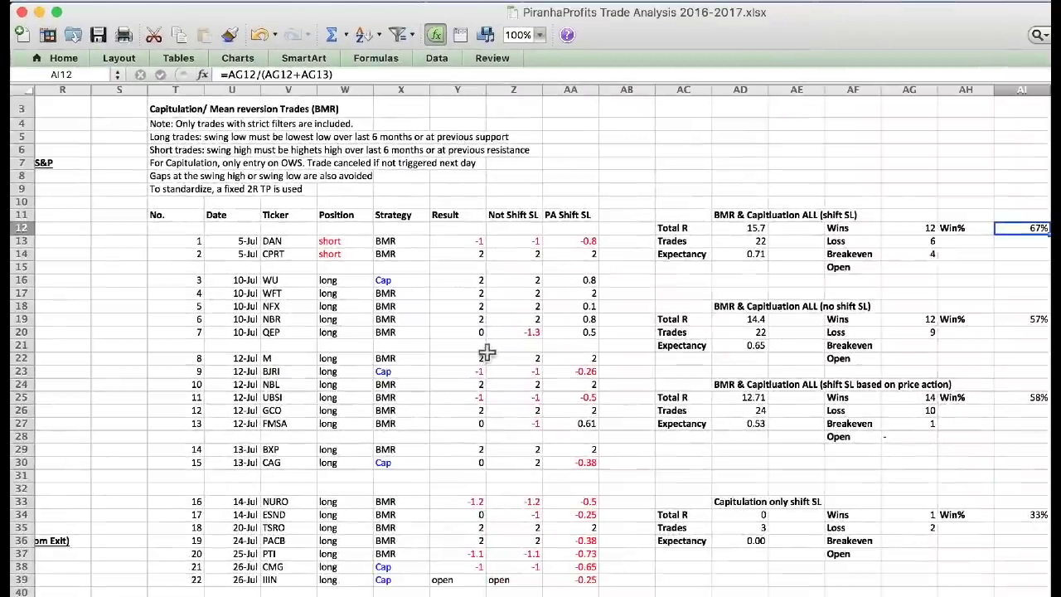
{"action": "scroll", "coordinate": [535, 387], "scroll_direction": "down", "scroll_amount": 3}
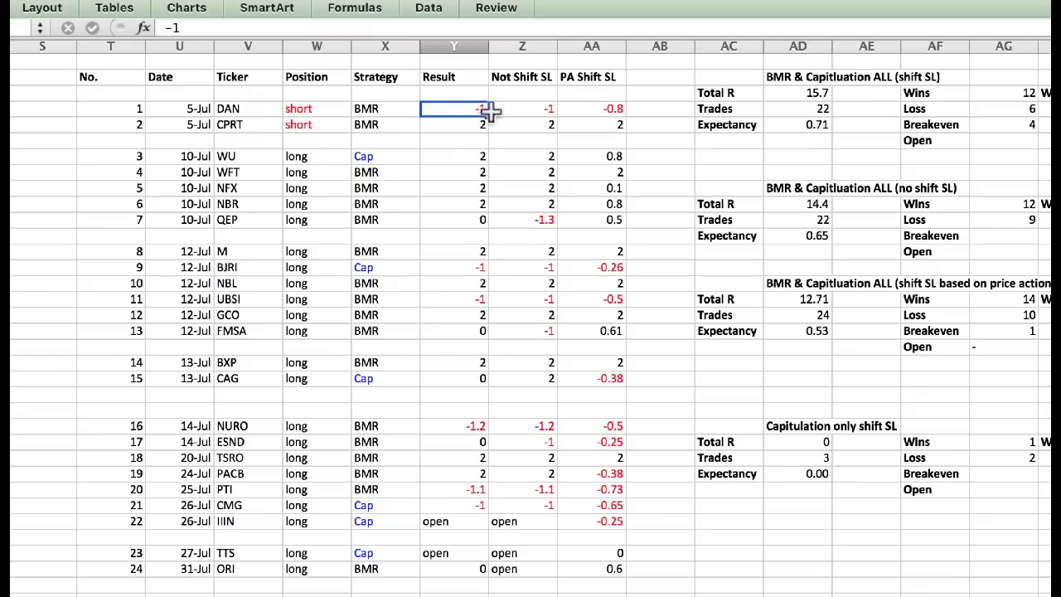
{"action": "key", "text": "Down"}
{"action": "key", "text": "Down"}
{"action": "key", "text": "Down"}
{"action": "key", "text": "Down"}
{"action": "key", "text": "Down"}
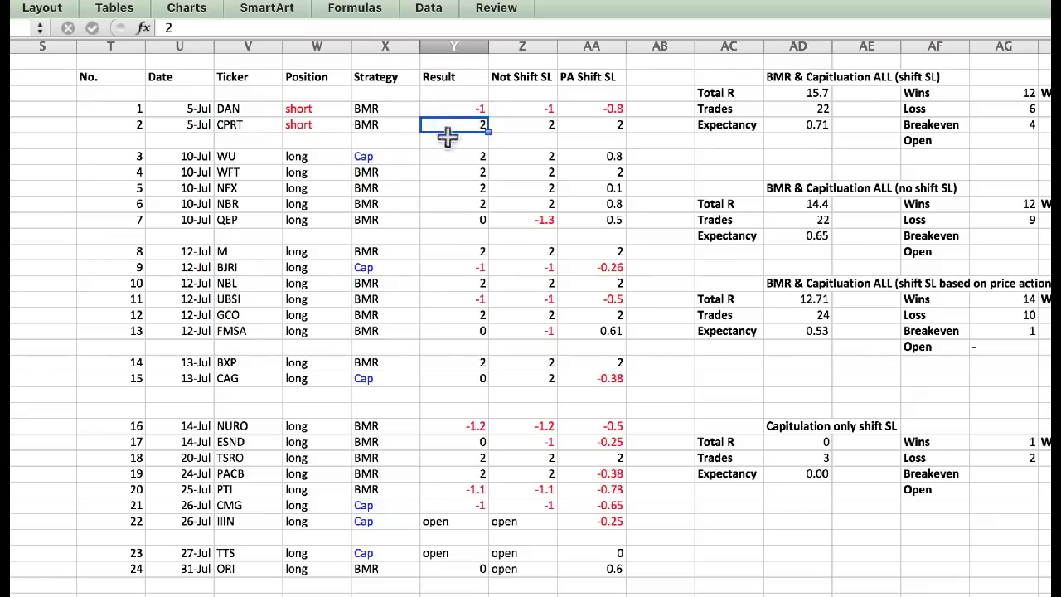
{"action": "key", "text": "Down"}
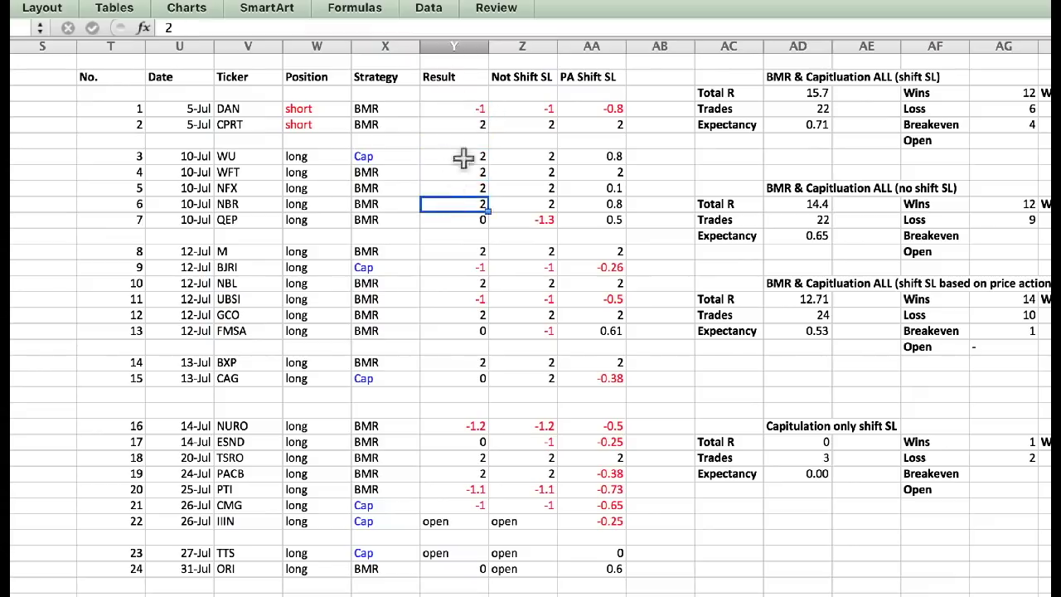
{"action": "key", "text": "Down"}
{"action": "key", "text": "Down"}
{"action": "key", "text": "Down"}
{"action": "key", "text": "Down"}
{"action": "key", "text": "Down"}
{"action": "key", "text": "Down"}
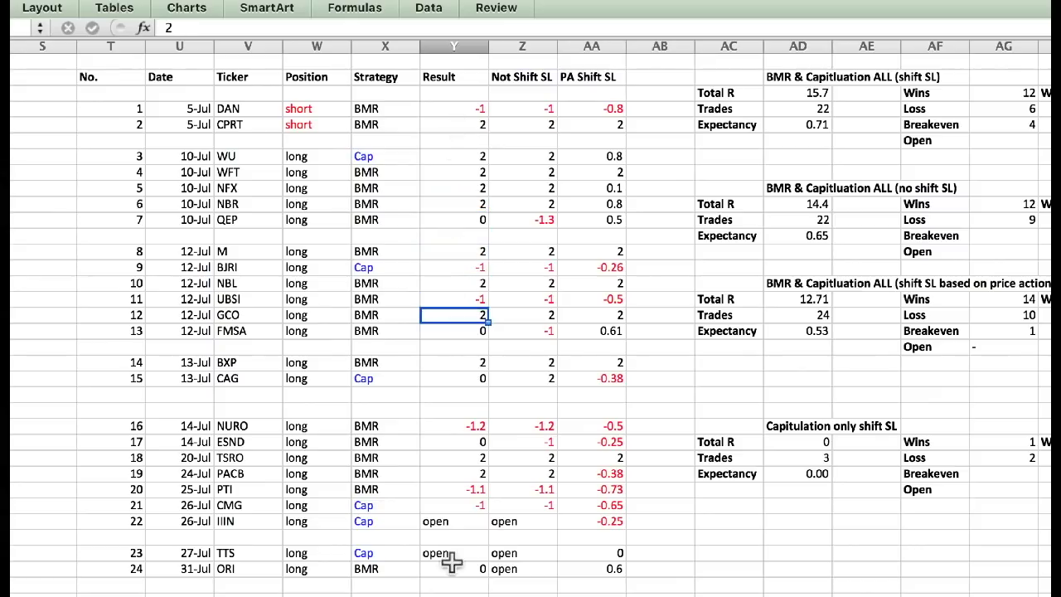
Inspect which July trade results feed the Total R formula of BMR & Capitulation ALL (shift SL), leaving the formula as it is.
{"action": "left_click", "coordinate": [788, 94]}
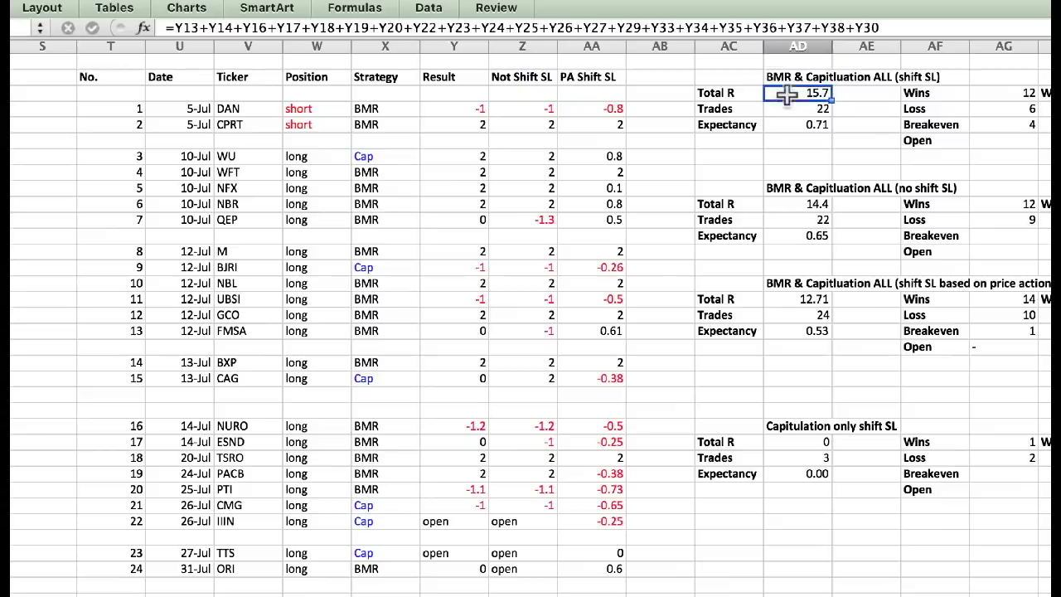
{"action": "left_click", "coordinate": [892, 29]}
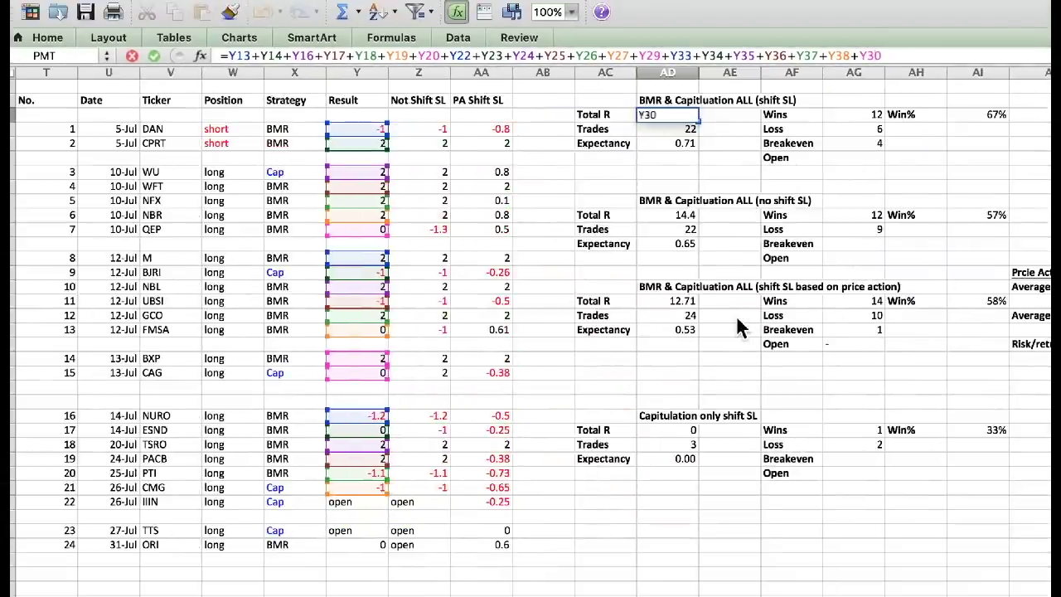
{"action": "key", "text": "Return"}
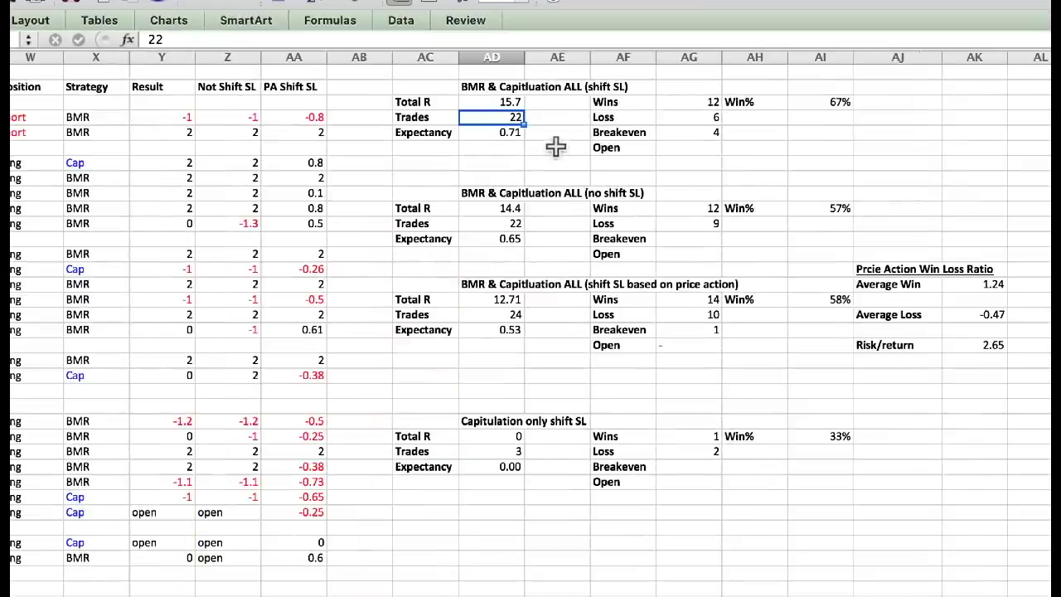
Check July's loss and breakeven counts for the shift SL group against the trade list, and select its Total R.
{"action": "left_click", "coordinate": [908, 81]}
{"action": "left_click", "coordinate": [681, 116]}
{"action": "left_click", "coordinate": [682, 131]}
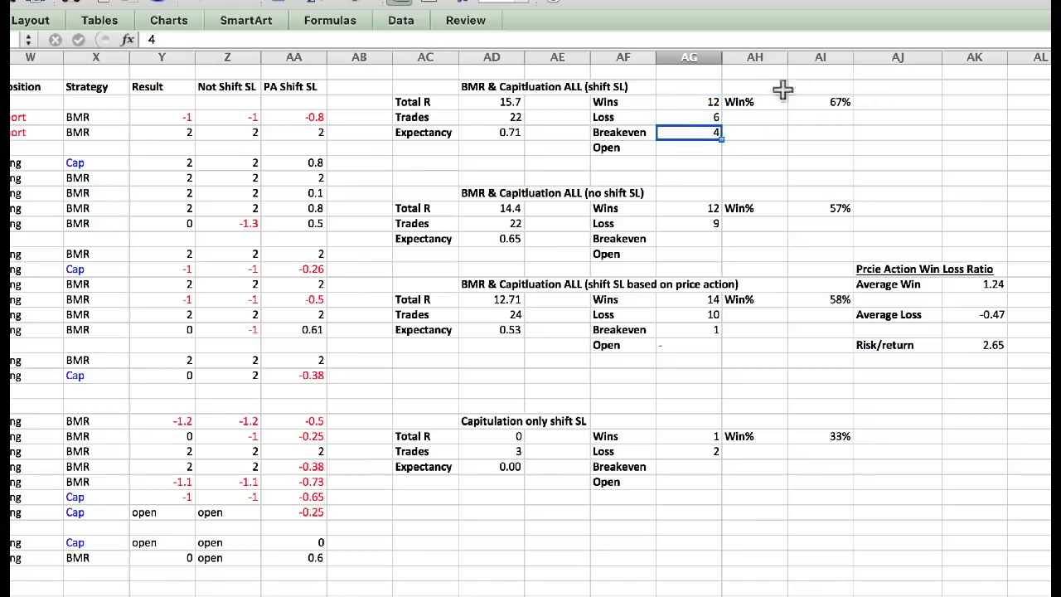
{"action": "scroll", "coordinate": [544, 214], "scroll_direction": "left", "scroll_amount": 5}
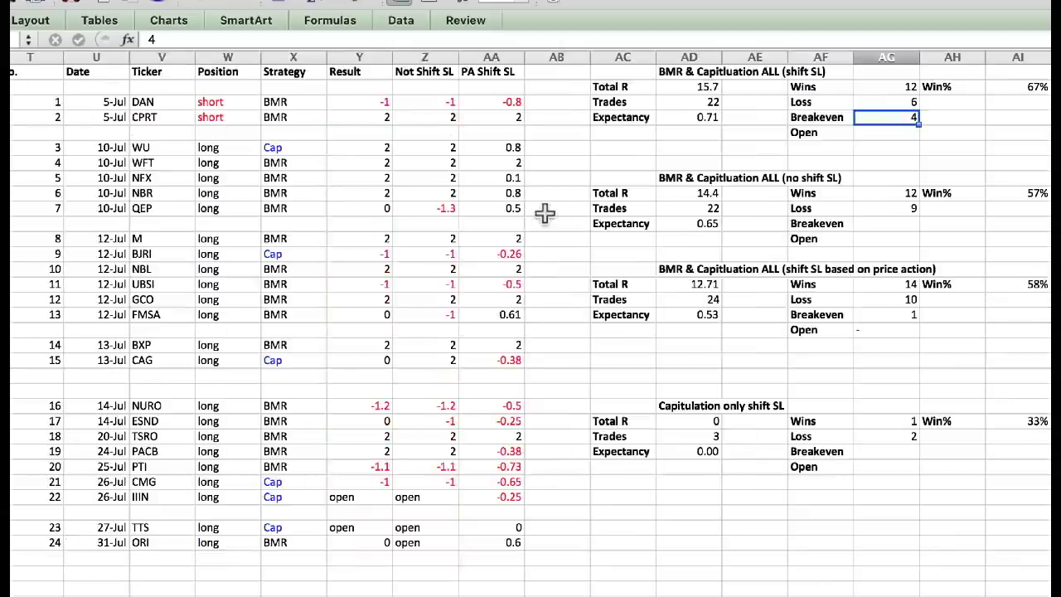
{"action": "scroll", "coordinate": [545, 214], "scroll_direction": "up", "scroll_amount": 3}
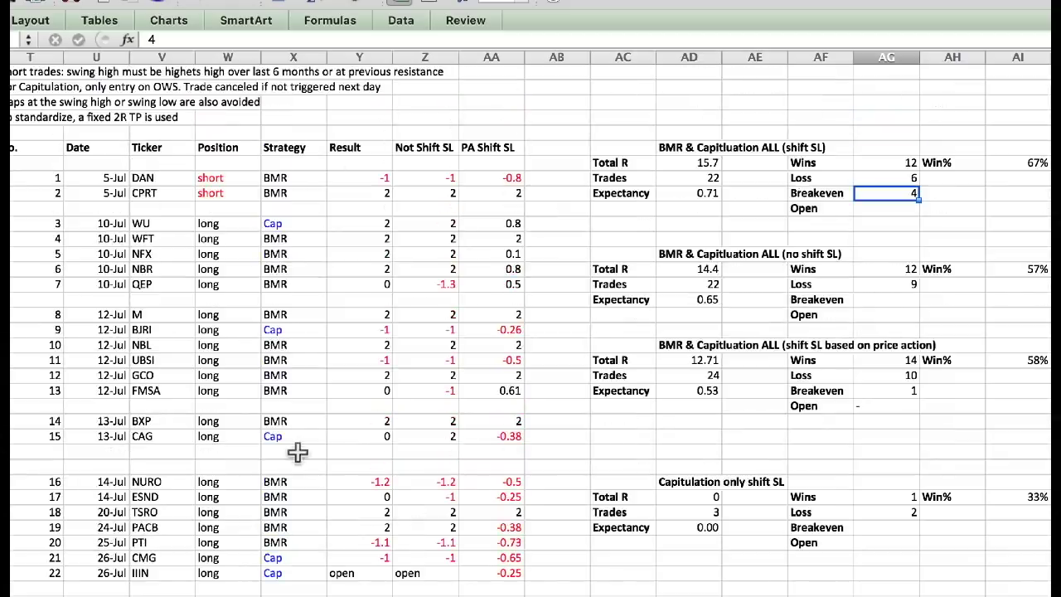
{"action": "left_click", "coordinate": [695, 167]}
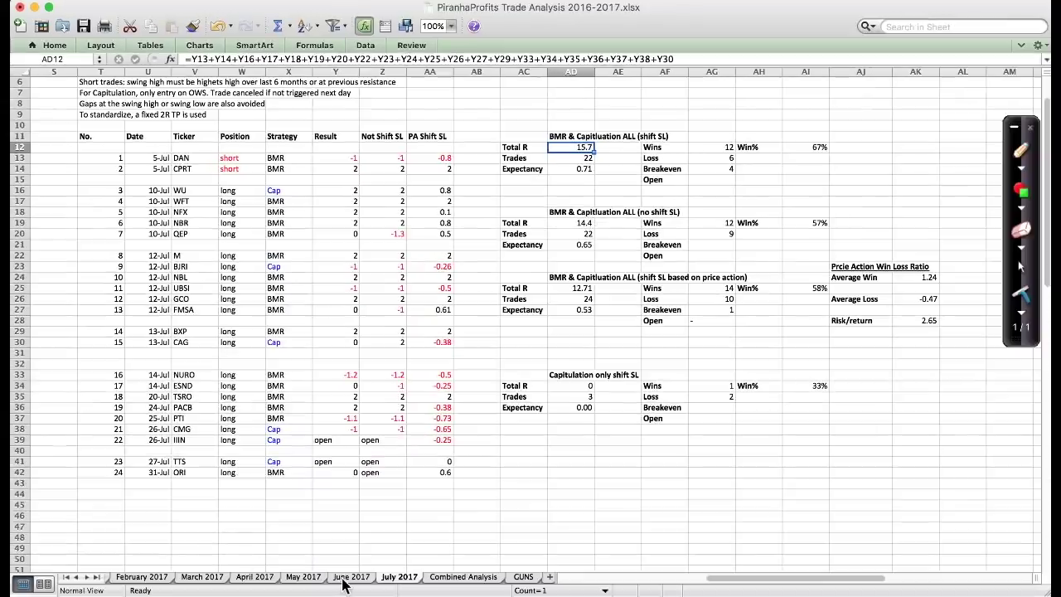
Open the June 2017 sheet and look through its list of BMR and capitulation trades.
{"action": "left_click", "coordinate": [346, 578]}
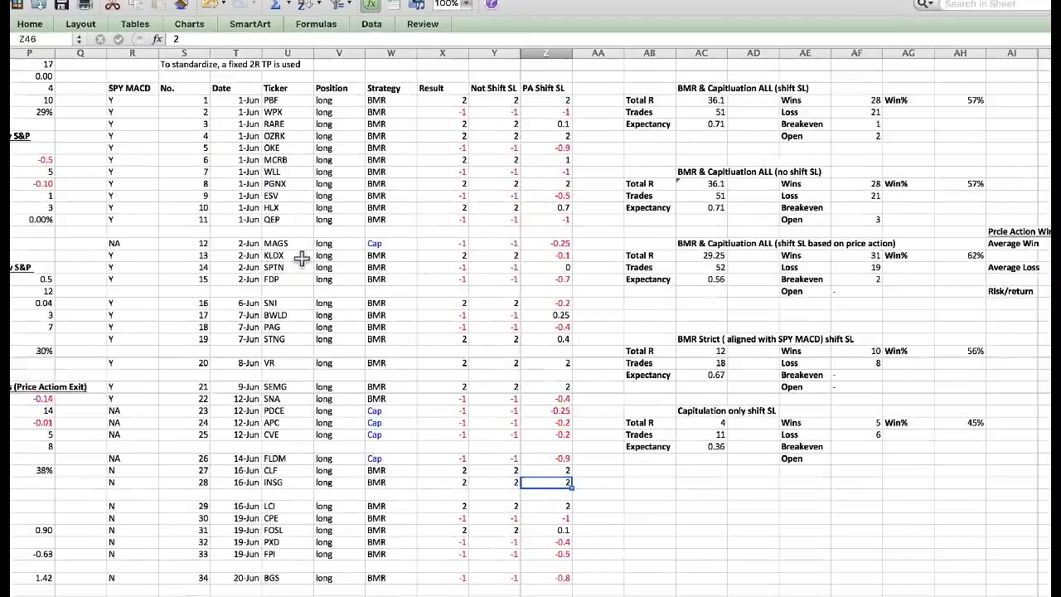
{"action": "scroll", "coordinate": [302, 259], "scroll_direction": "up", "scroll_amount": 3}
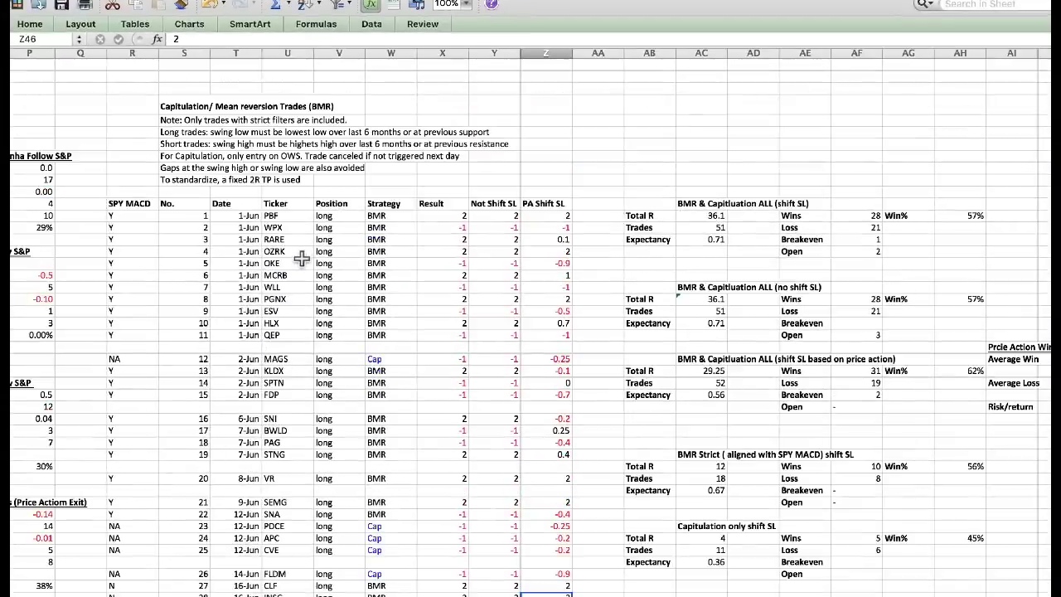
{"action": "scroll", "coordinate": [300, 259], "scroll_direction": "down", "scroll_amount": 10}
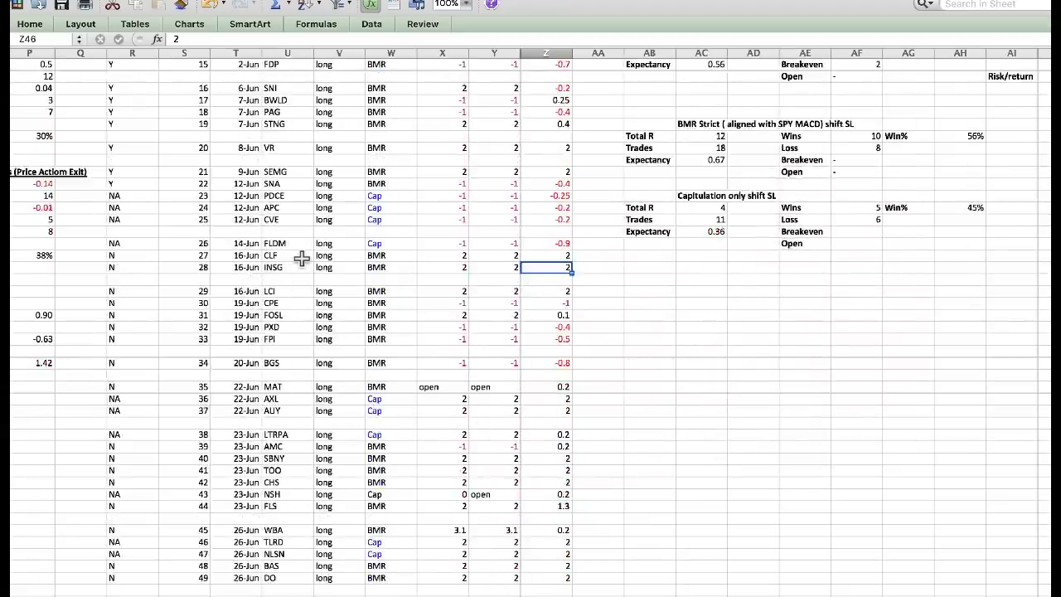
{"action": "scroll", "coordinate": [301, 260], "scroll_direction": "up", "scroll_amount": 8}
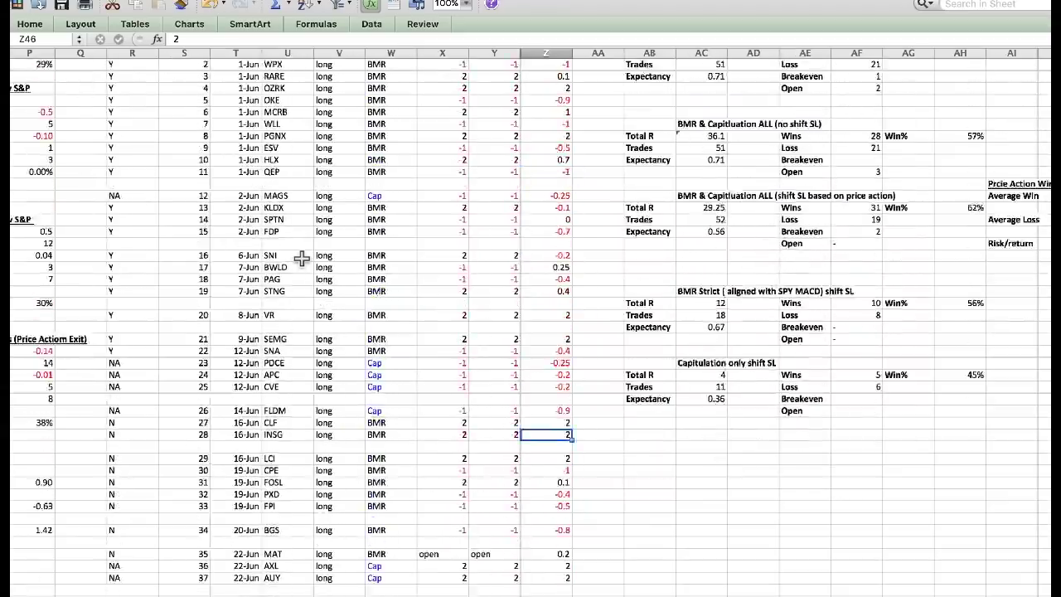
{"action": "scroll", "coordinate": [301, 259], "scroll_direction": "up", "scroll_amount": 2}
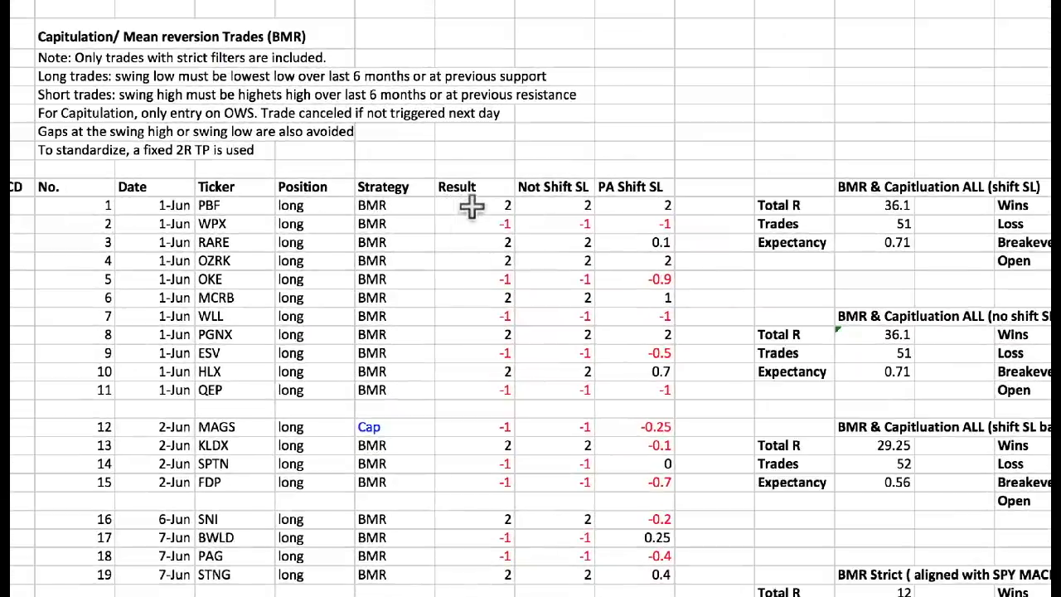
Go through the Result values of the first five June trades one by one, from PBF to OKE.
{"action": "left_click", "coordinate": [469, 207]}
{"action": "left_click", "coordinate": [470, 220]}
{"action": "left_click", "coordinate": [474, 242]}
{"action": "left_click", "coordinate": [475, 260]}
{"action": "left_click", "coordinate": [481, 278]}
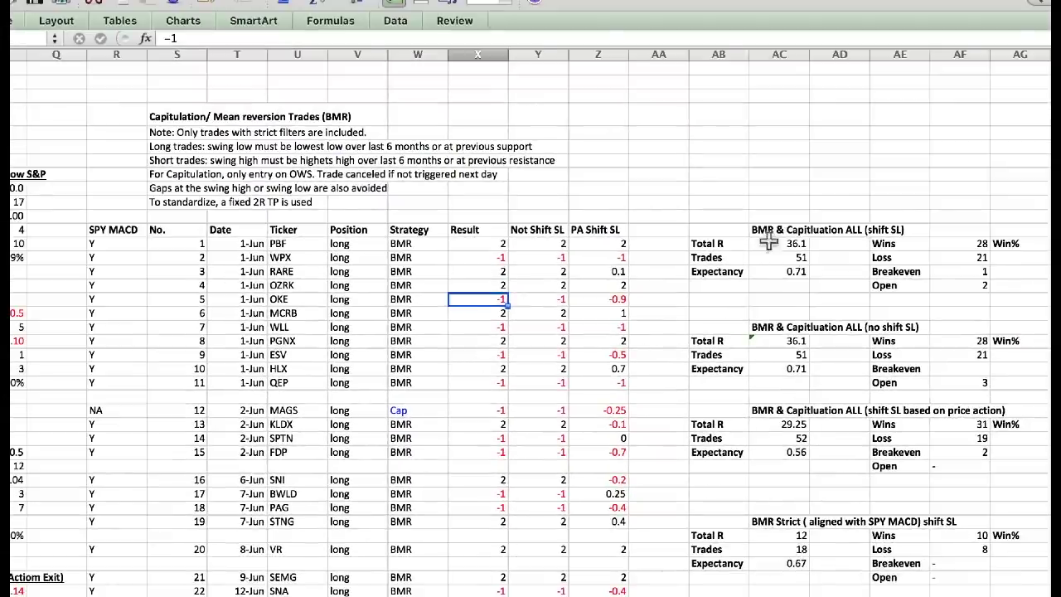
Inspect which June trade results feed the shift SL group's Total R formula, leaving the formula as it is.
{"action": "left_click", "coordinate": [789, 238]}
{"action": "left_click", "coordinate": [668, 41]}
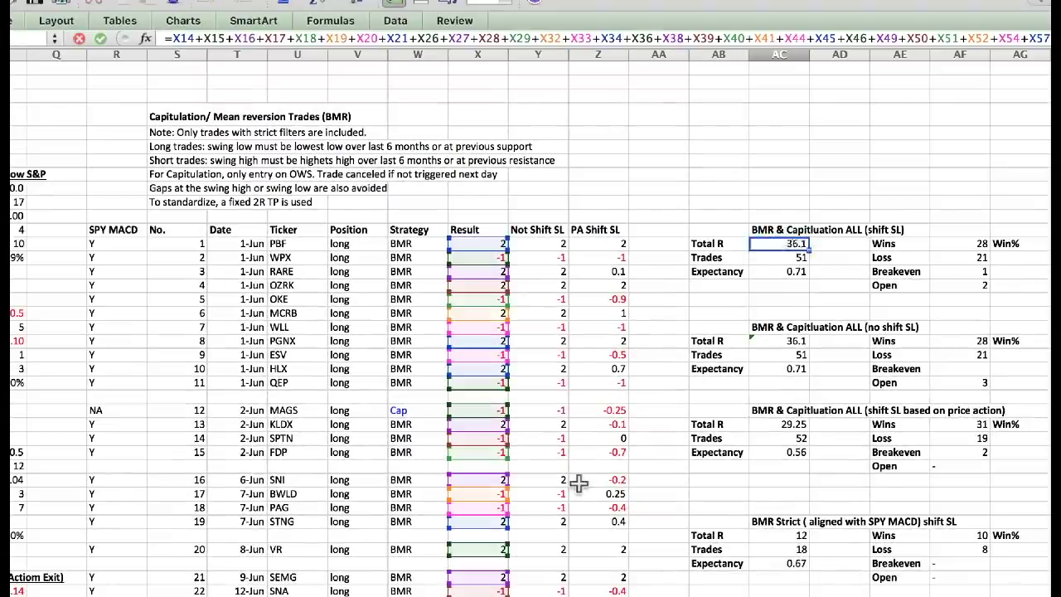
{"action": "scroll", "coordinate": [580, 484], "scroll_direction": "down", "scroll_amount": 5}
{"action": "scroll", "coordinate": [579, 484], "scroll_direction": "up", "scroll_amount": 3}
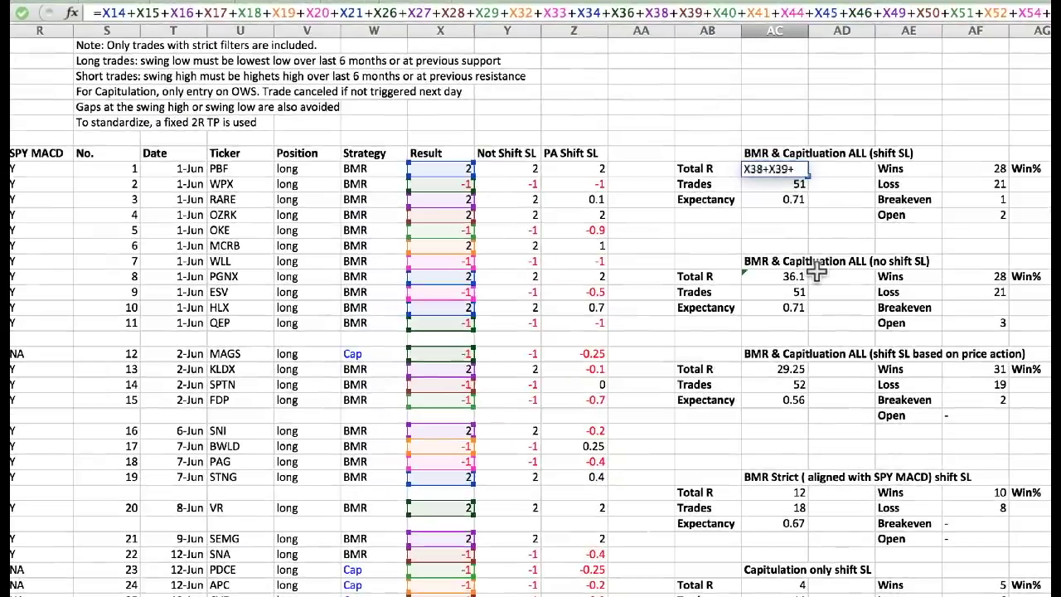
{"action": "key", "text": "Return"}
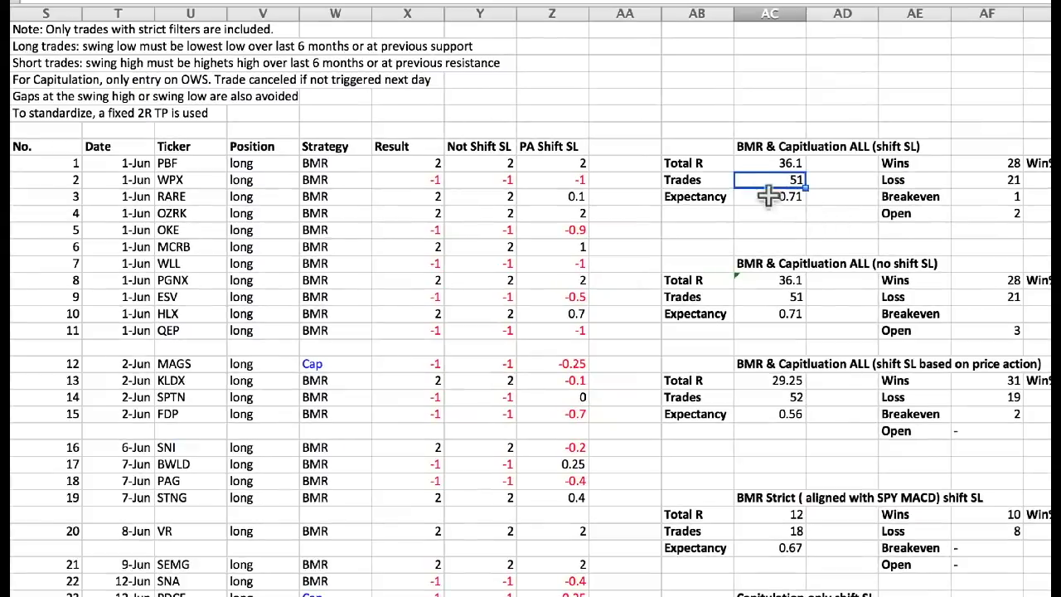
Check June's expectancy, wins, losses and win percentage for BMR & Capitulation ALL (shift SL).
{"action": "left_click", "coordinate": [773, 199]}
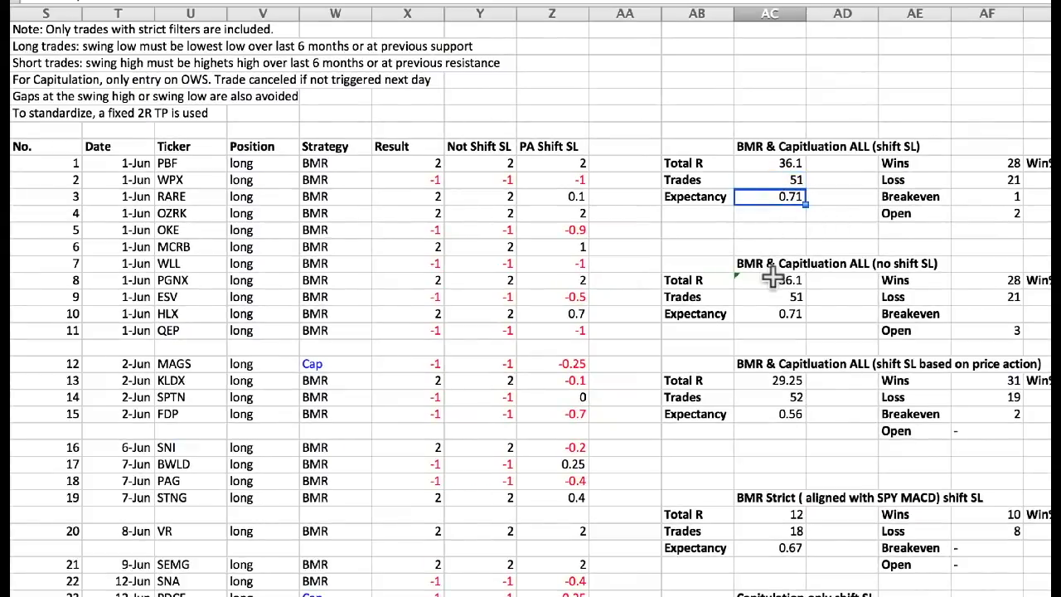
{"action": "scroll", "coordinate": [773, 280], "scroll_direction": "right", "scroll_amount": 4}
{"action": "scroll", "coordinate": [773, 280], "scroll_direction": "up", "scroll_amount": 1}
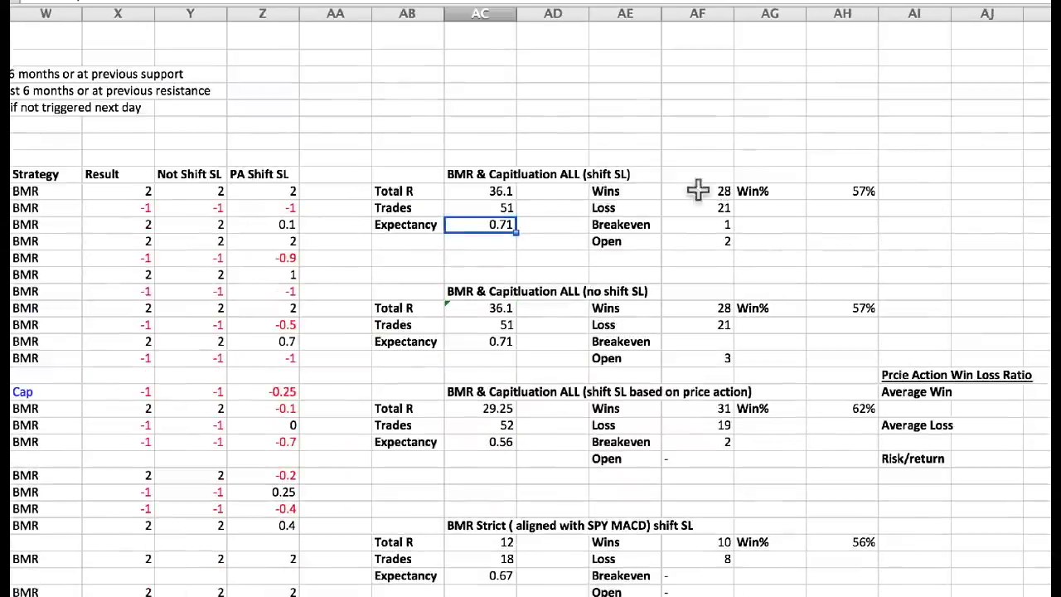
{"action": "left_click", "coordinate": [695, 191]}
{"action": "left_click", "coordinate": [695, 207]}
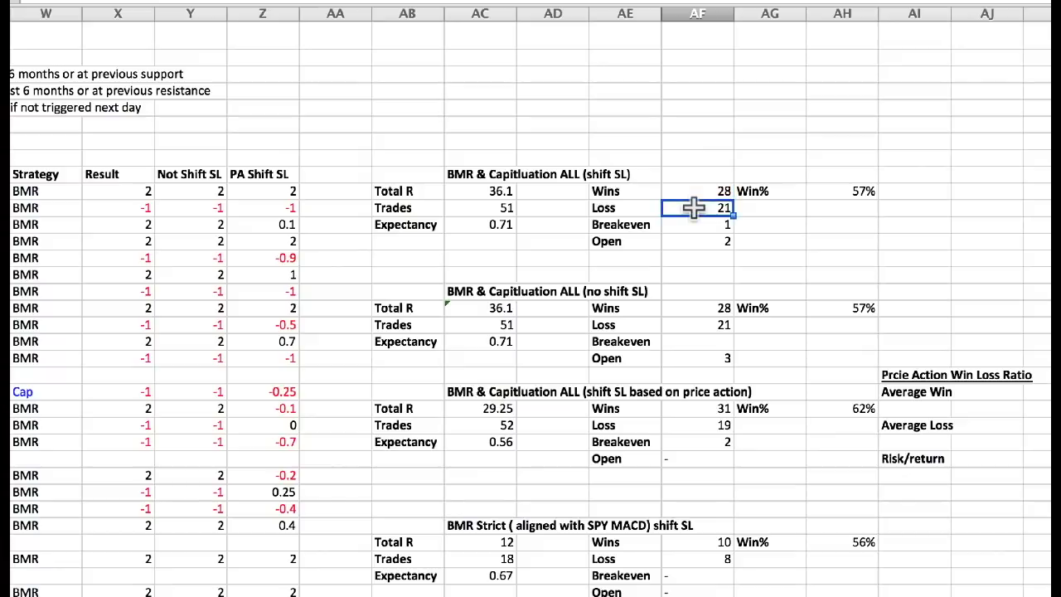
{"action": "left_click", "coordinate": [819, 194]}
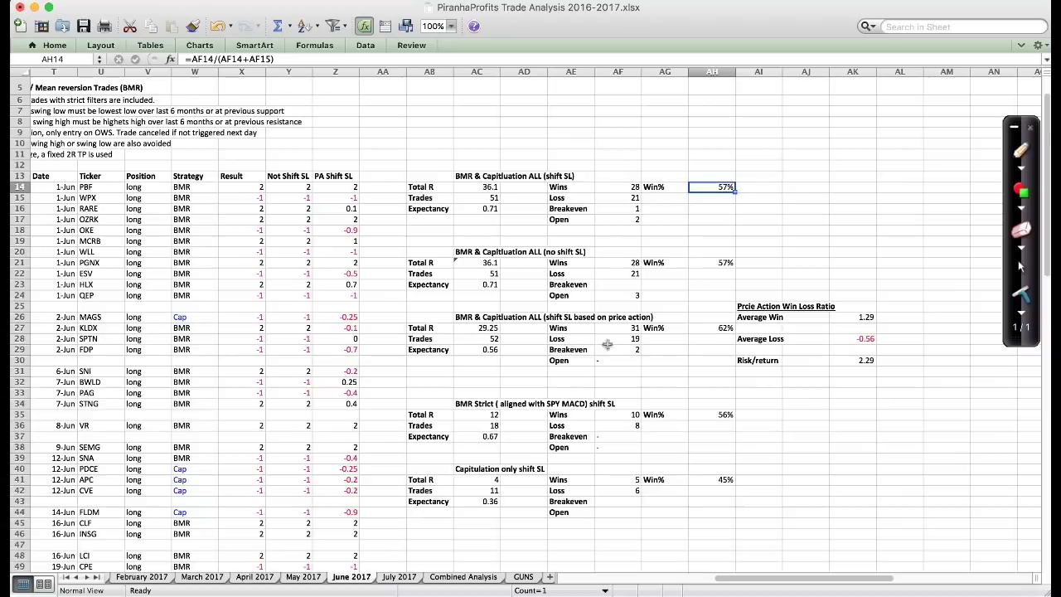
Open the May 2017 sheet and examine the losing streaks in the Result column, from KIM to BRX and from HP to EKSO.
{"action": "scroll", "coordinate": [561, 480], "scroll_direction": "down", "scroll_amount": 3}
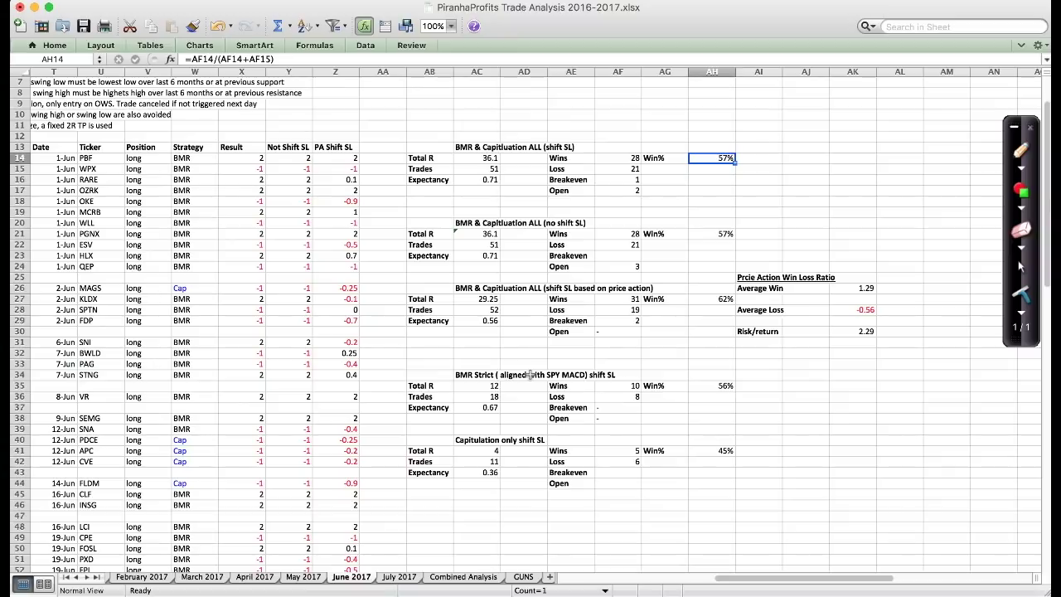
{"action": "left_click", "coordinate": [312, 580]}
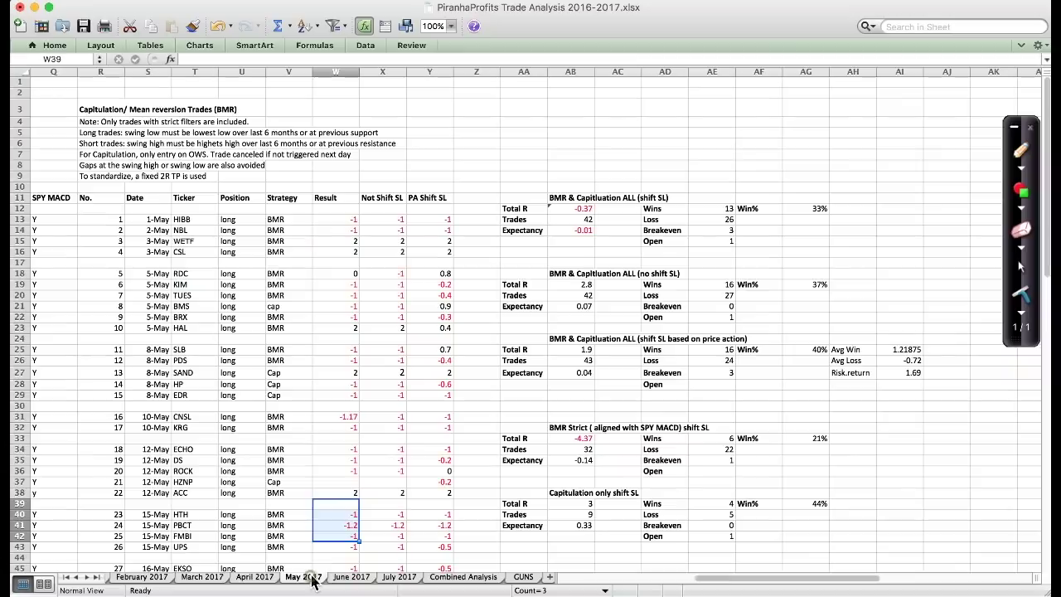
{"action": "scroll", "coordinate": [416, 375], "scroll_direction": "down", "scroll_amount": 1}
{"action": "scroll", "coordinate": [416, 375], "scroll_direction": "down", "scroll_amount": 3}
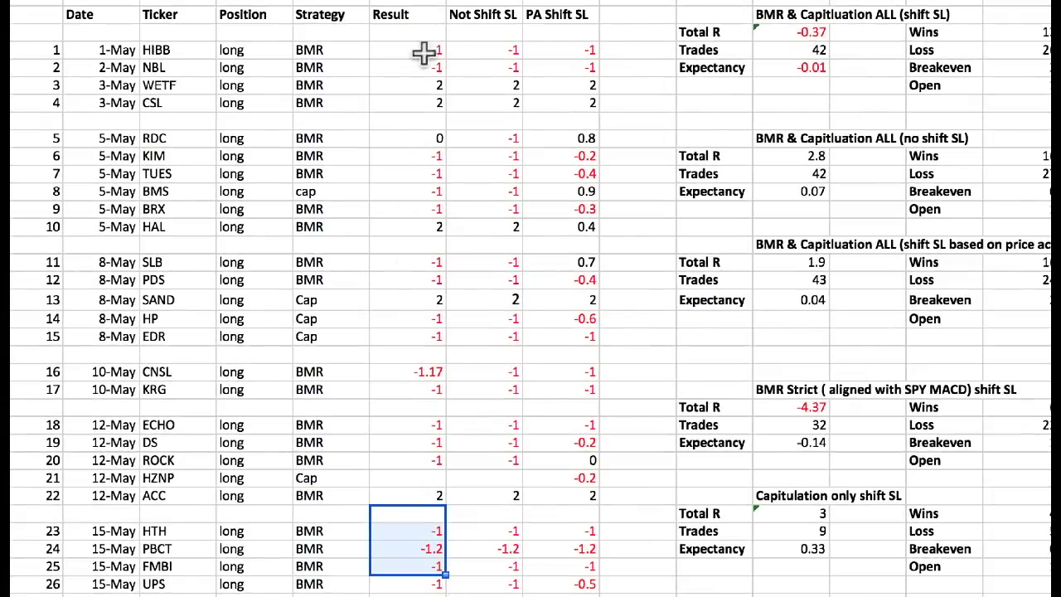
{"action": "left_click_drag", "start_coordinate": [414, 154], "coordinate": [420, 206]}
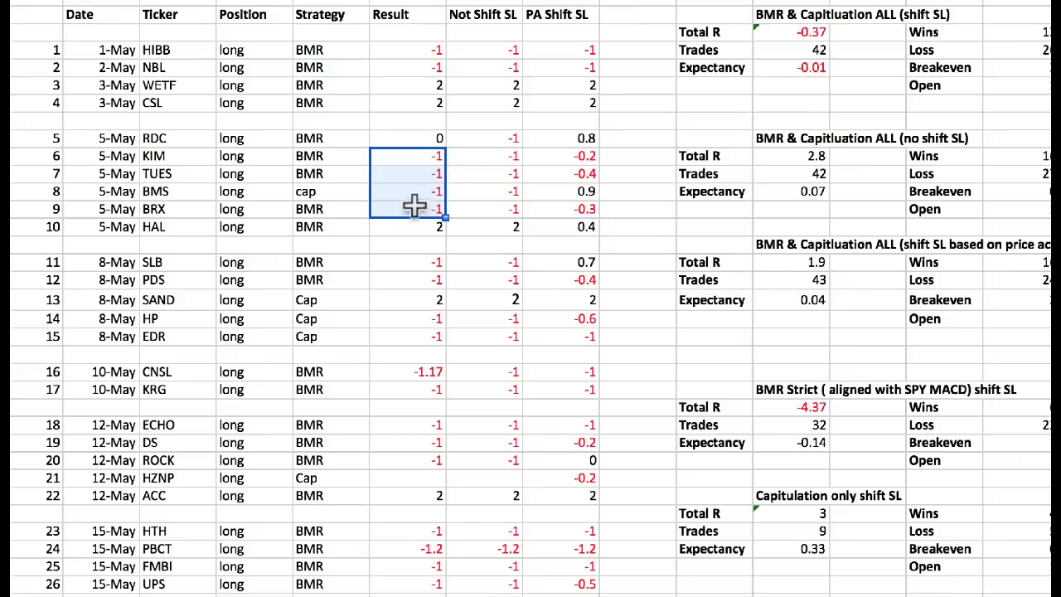
{"action": "scroll", "coordinate": [427, 378], "scroll_direction": "down", "scroll_amount": 1}
{"action": "left_click_drag", "start_coordinate": [407, 282], "coordinate": [417, 556]}
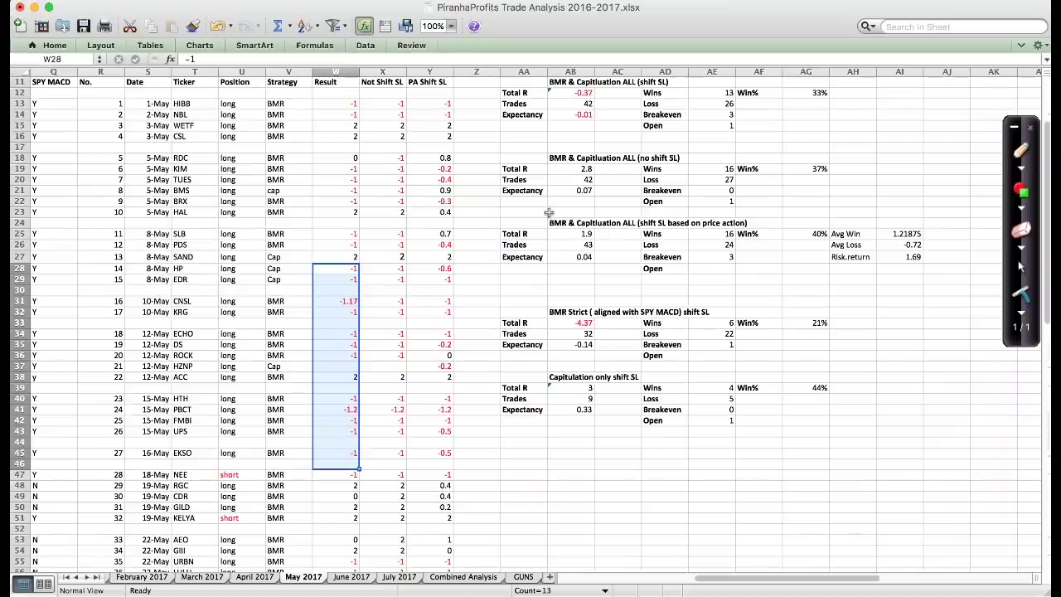
Check May's trade count, Total R, wins, losses and win percentage for BMR & Capitulation ALL (shift SL).
{"action": "scroll", "coordinate": [650, 191], "scroll_direction": "up", "scroll_amount": 3}
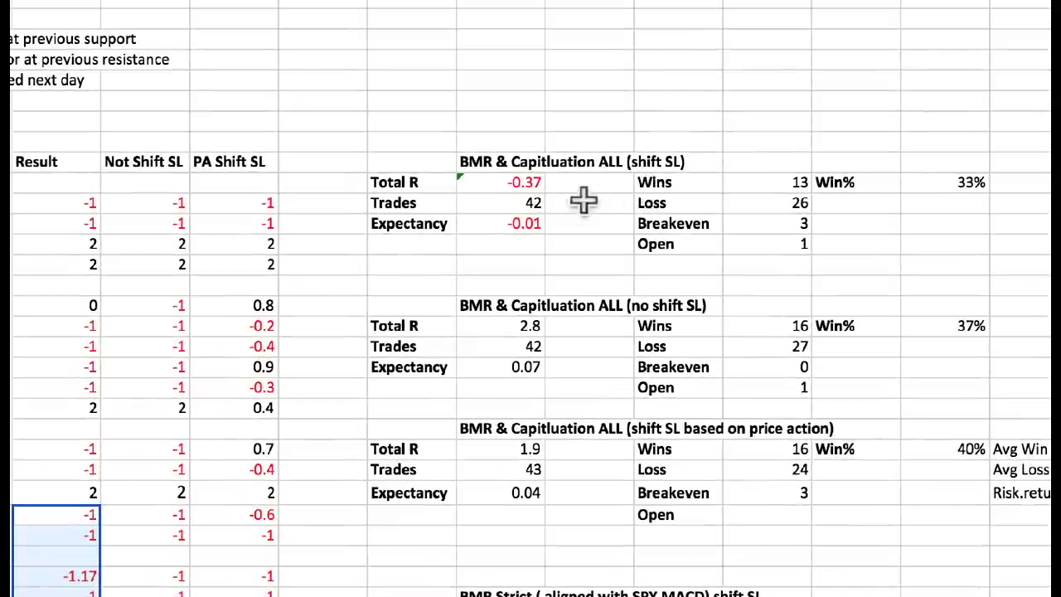
{"action": "left_click", "coordinate": [521, 204]}
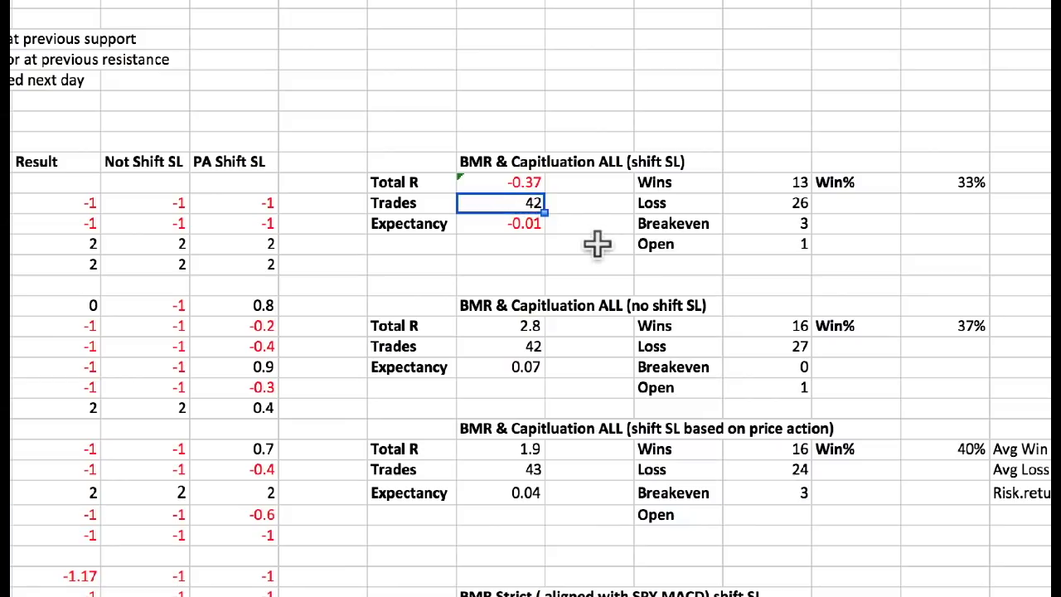
{"action": "left_click", "coordinate": [516, 181]}
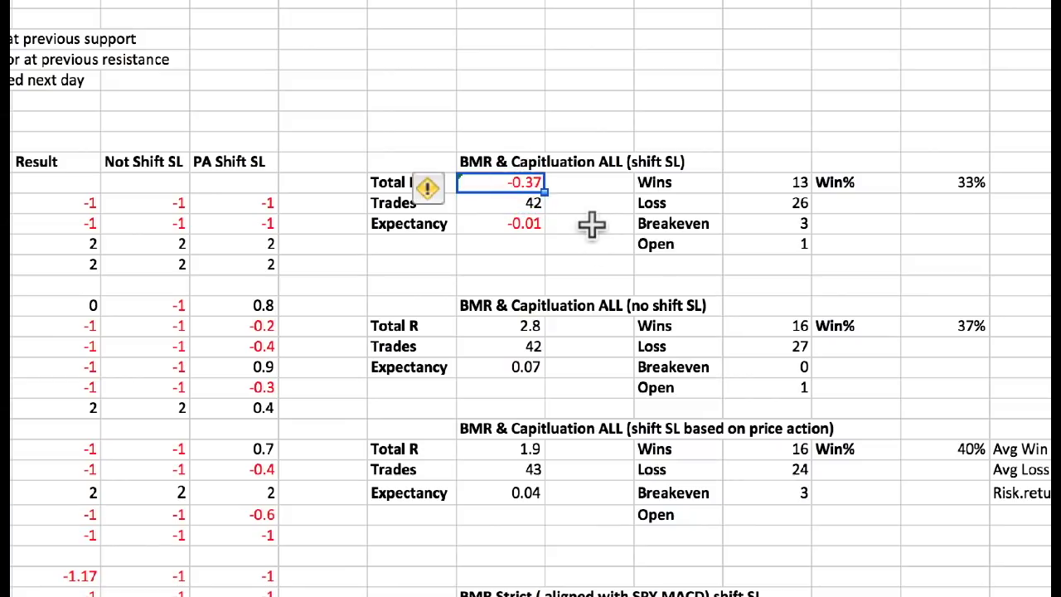
{"action": "left_click", "coordinate": [749, 184]}
{"action": "left_click", "coordinate": [752, 199]}
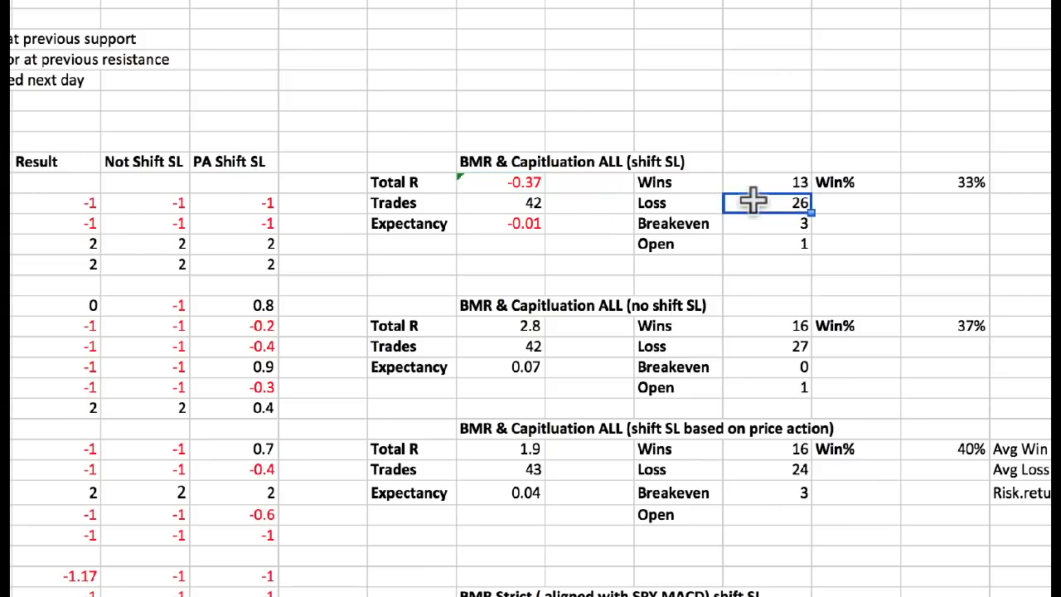
{"action": "left_click", "coordinate": [909, 181]}
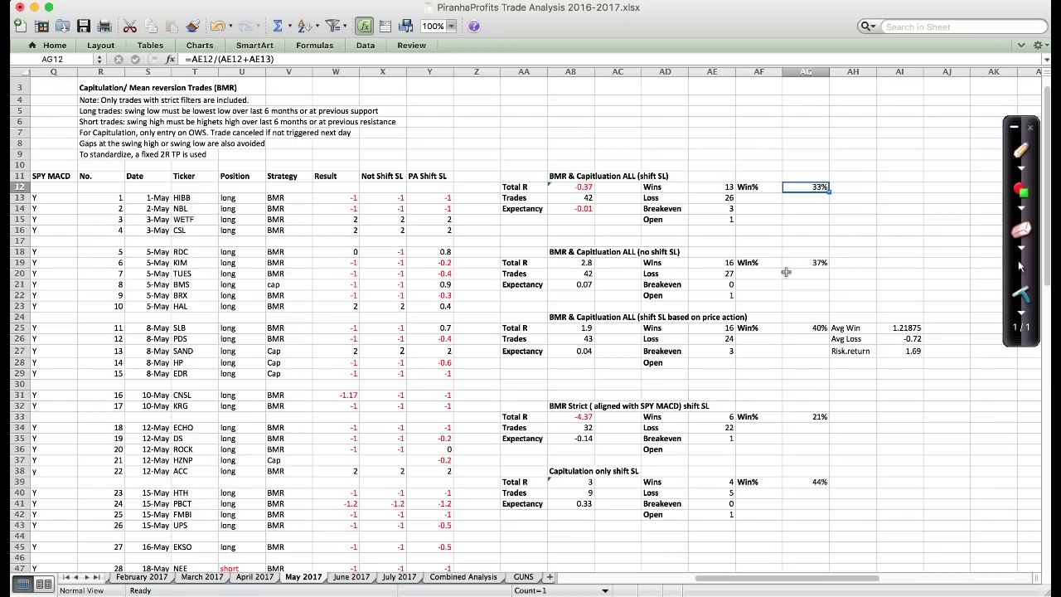
Open the Combined Analysis sheet and review the BMR & Capitulation system's monthly figures and overall Total R.
{"action": "left_click", "coordinate": [463, 580]}
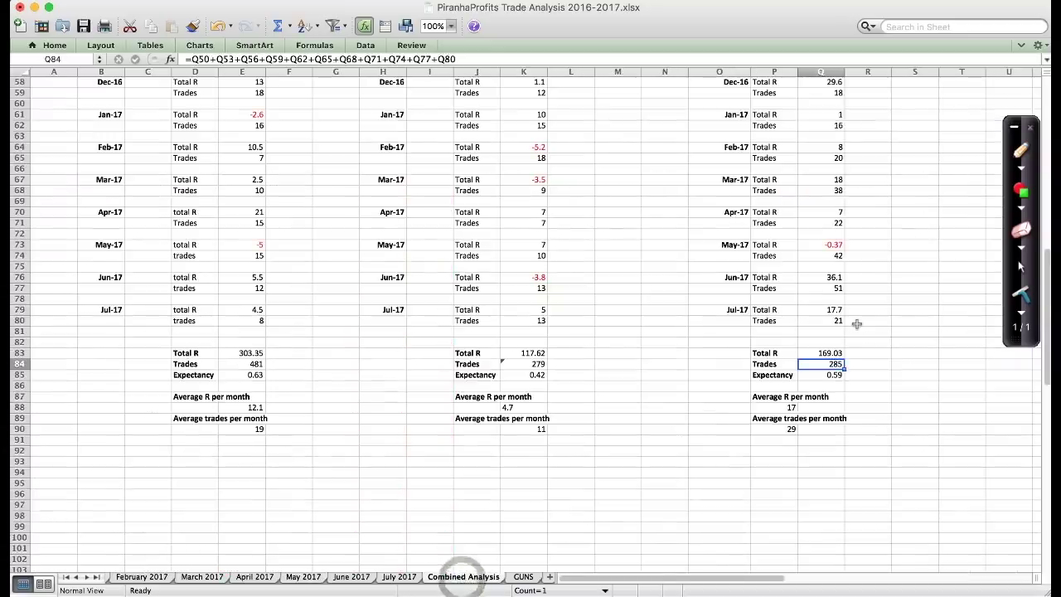
{"action": "scroll", "coordinate": [856, 324], "scroll_direction": "up", "scroll_amount": 3}
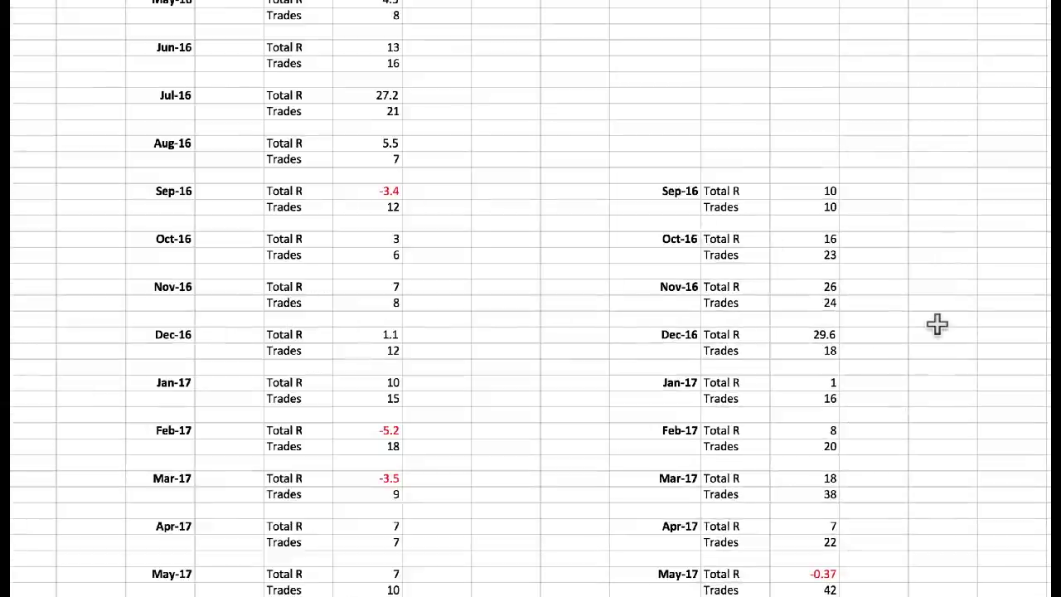
{"action": "scroll", "coordinate": [937, 325], "scroll_direction": "down", "scroll_amount": 10}
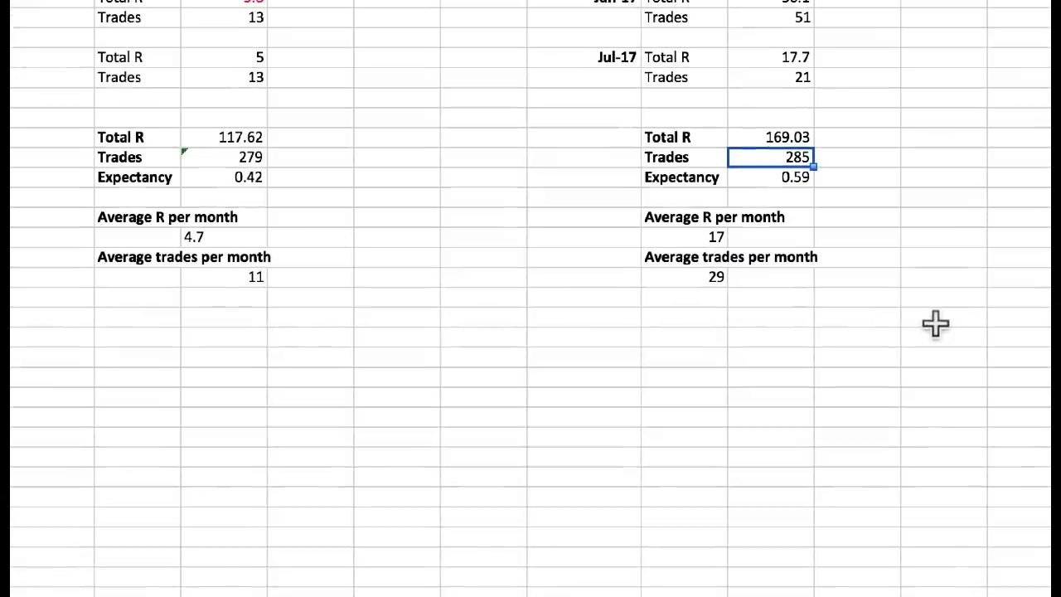
{"action": "left_click", "coordinate": [748, 135]}
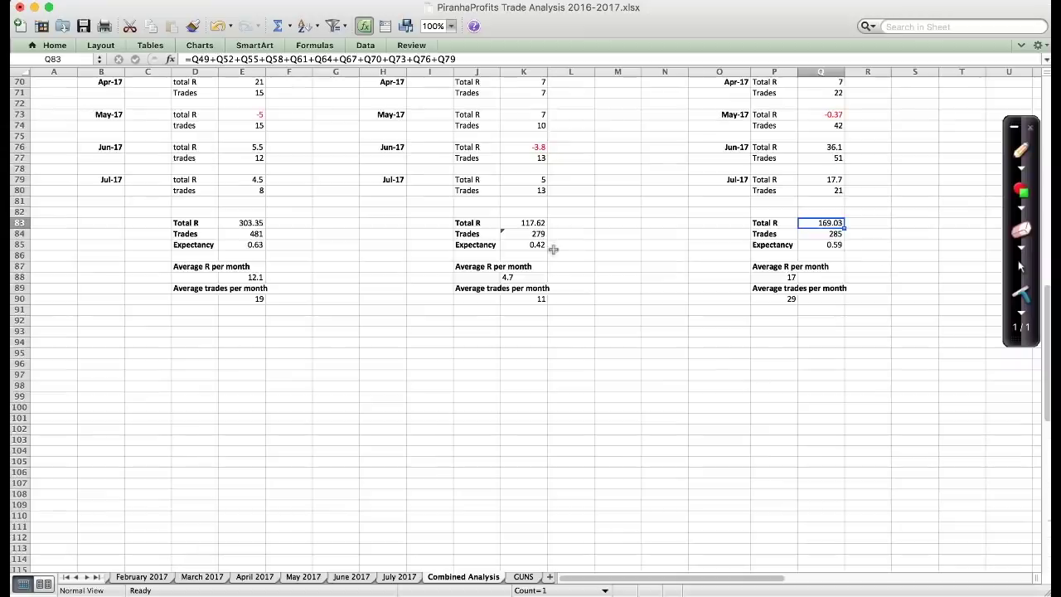
{"action": "scroll", "coordinate": [553, 249], "scroll_direction": "up", "scroll_amount": 10}
{"action": "scroll", "coordinate": [552, 249], "scroll_direction": "up", "scroll_amount": 10}
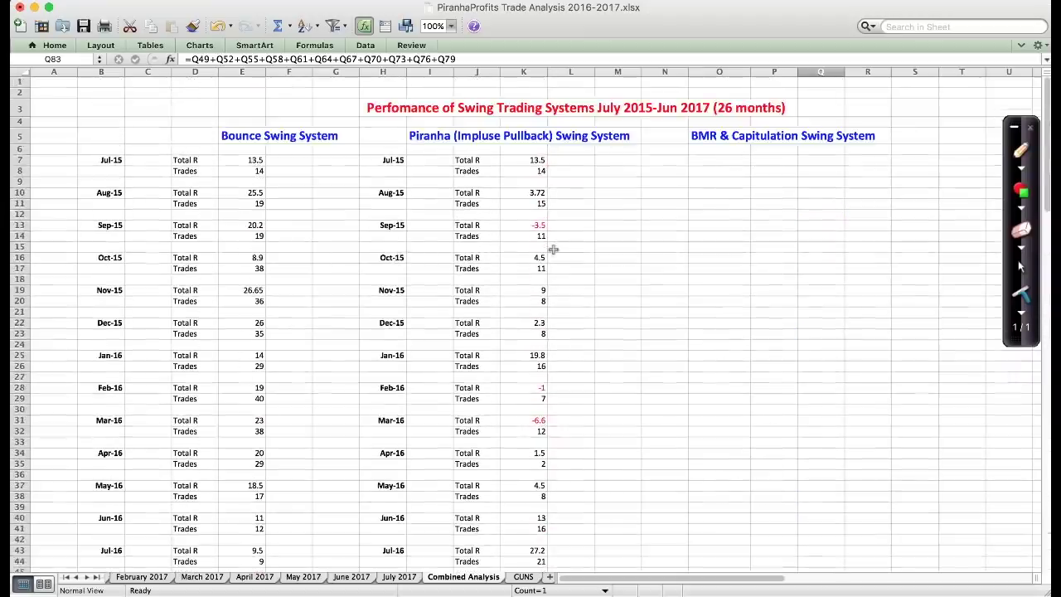
Open the GUNS sheet and look through the journal's summary blocks and its full list of trades.
{"action": "left_click", "coordinate": [523, 576]}
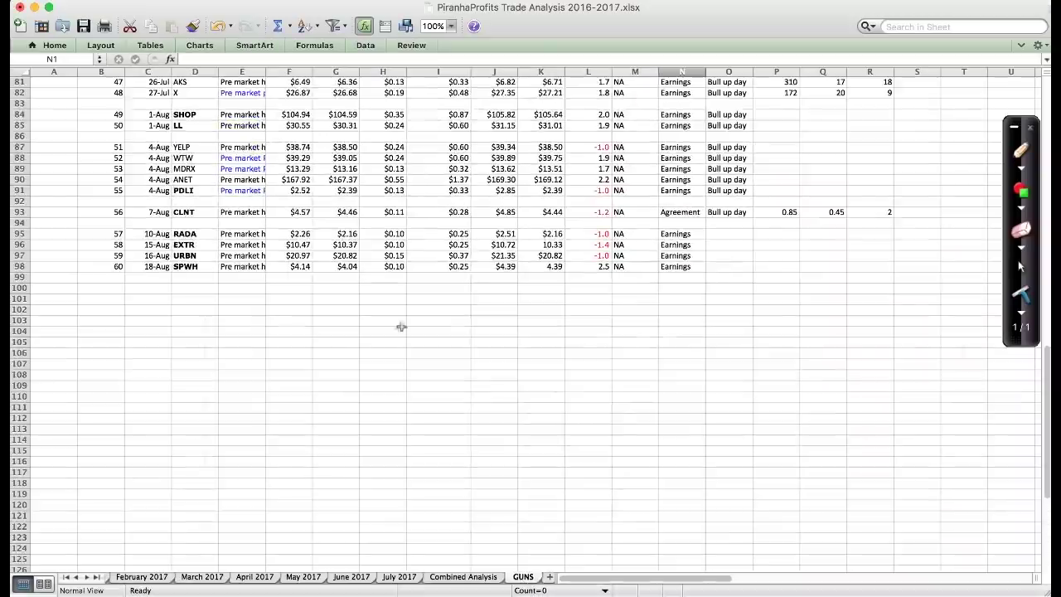
{"action": "scroll", "coordinate": [388, 305], "scroll_direction": "up", "scroll_amount": 15}
{"action": "scroll", "coordinate": [388, 306], "scroll_direction": "up", "scroll_amount": 9}
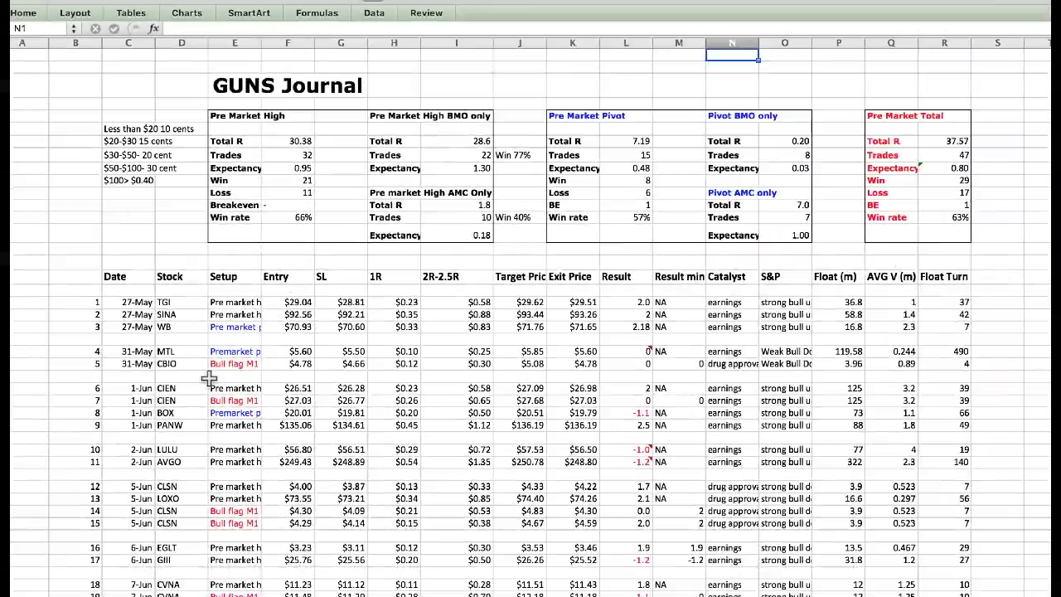
{"action": "scroll", "coordinate": [209, 377], "scroll_direction": "down", "scroll_amount": 5}
{"action": "scroll", "coordinate": [209, 377], "scroll_direction": "down", "scroll_amount": 5}
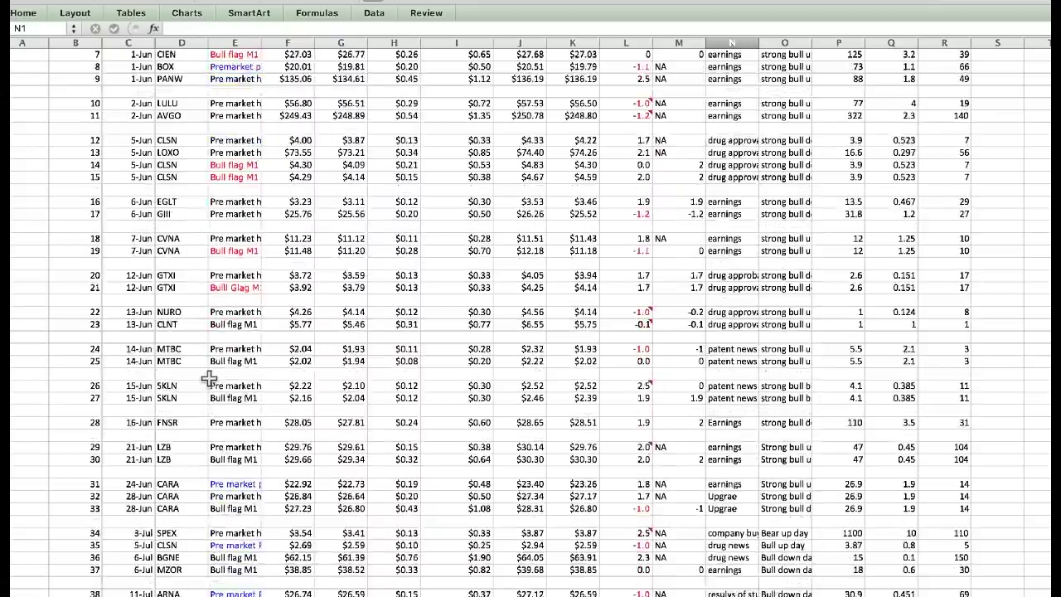
{"action": "scroll", "coordinate": [209, 377], "scroll_direction": "down", "scroll_amount": 10}
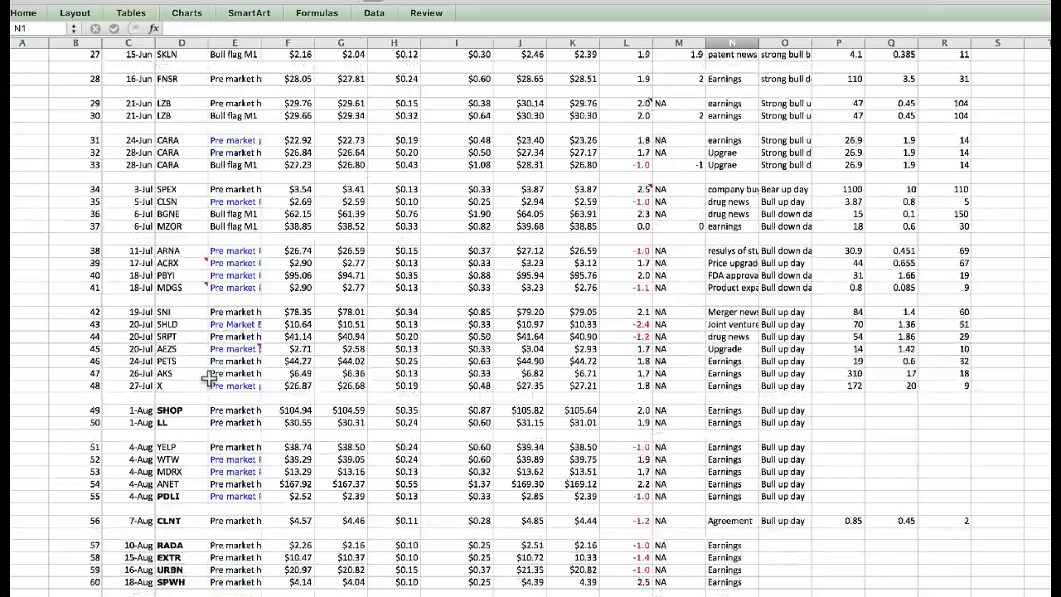
{"action": "scroll", "coordinate": [209, 377], "scroll_direction": "down", "scroll_amount": 3}
{"action": "scroll", "coordinate": [208, 377], "scroll_direction": "up", "scroll_amount": 15}
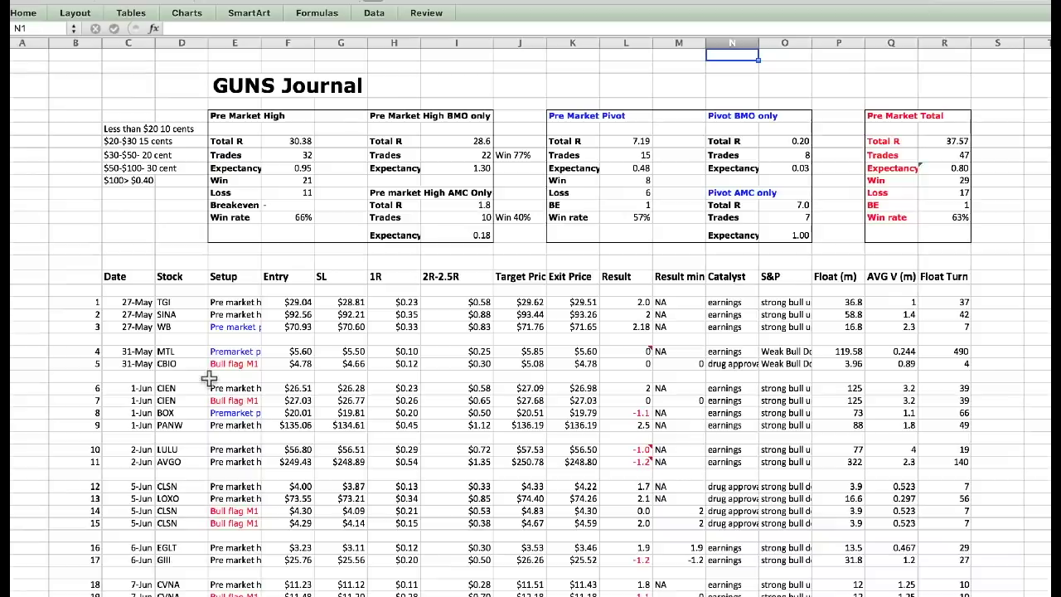
Inspect which cells feed the Total R formula in the Pre Market Total block, leaving the formula as it is.
{"action": "scroll", "coordinate": [674, 272], "scroll_direction": "right", "scroll_amount": 2}
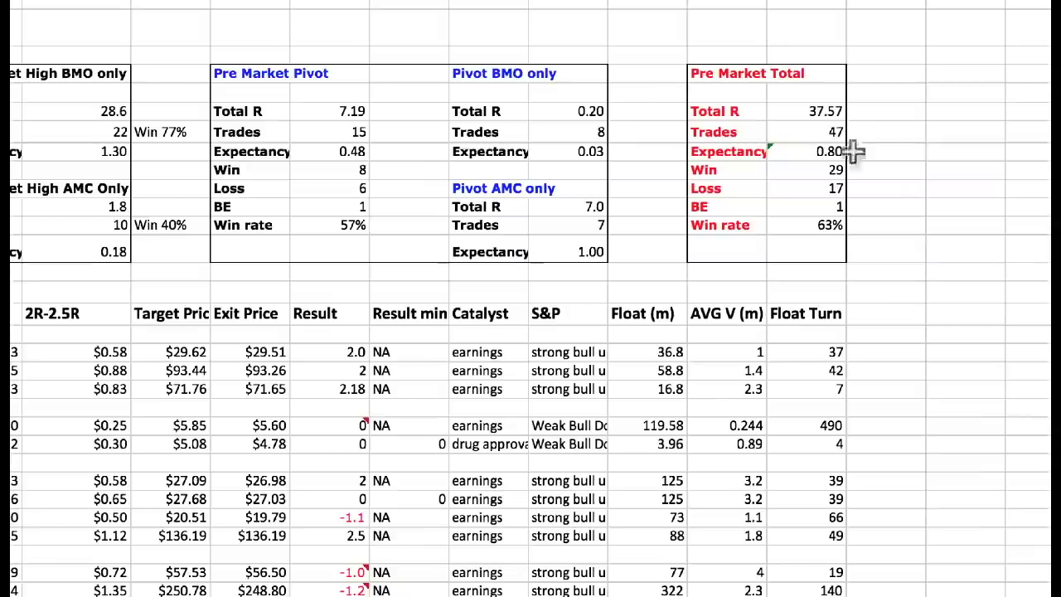
{"action": "left_click", "coordinate": [837, 141]}
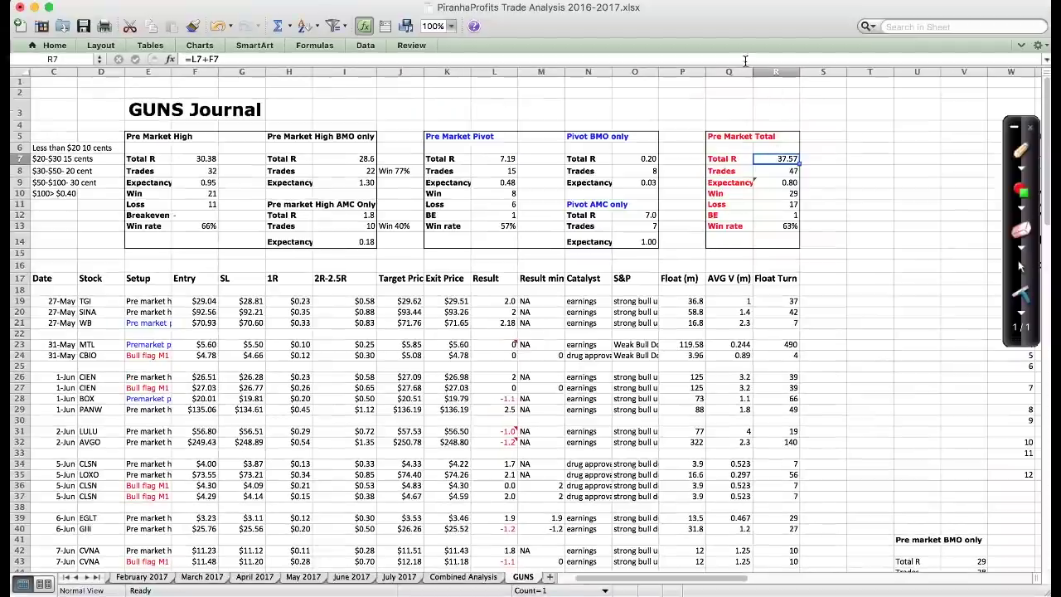
{"action": "left_click", "coordinate": [745, 60]}
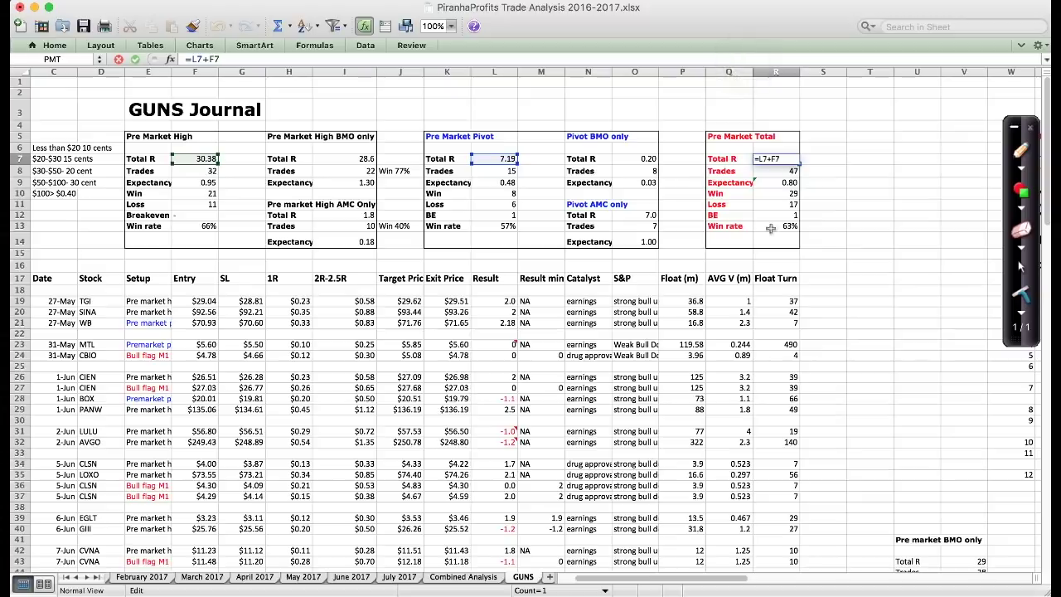
{"action": "key", "text": "Return"}
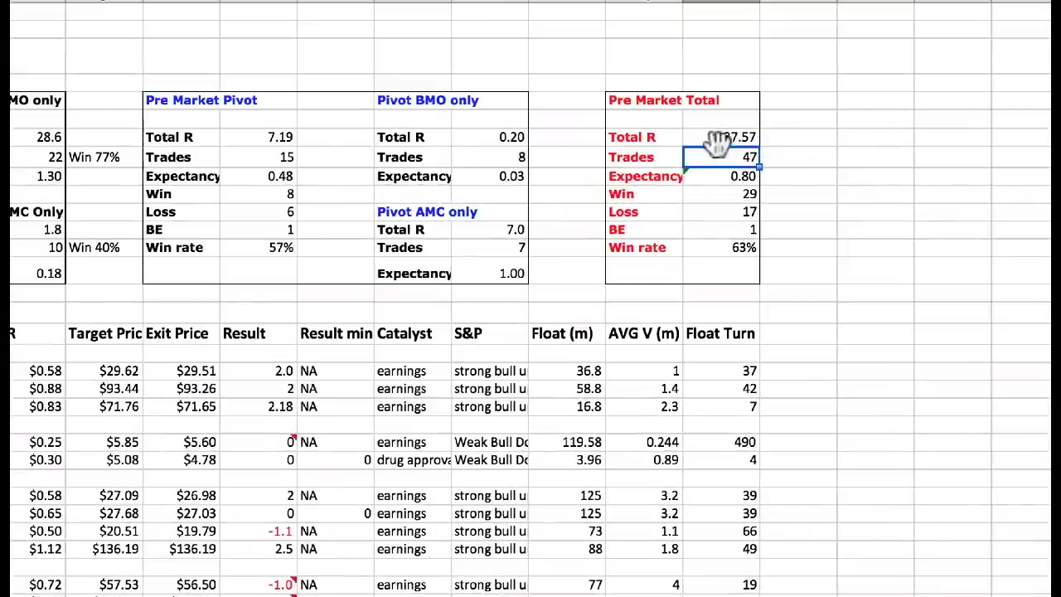
Check the expectancy, win and loss values in the GUNS journal's Pre Market Total block.
{"action": "left_click", "coordinate": [654, 175]}
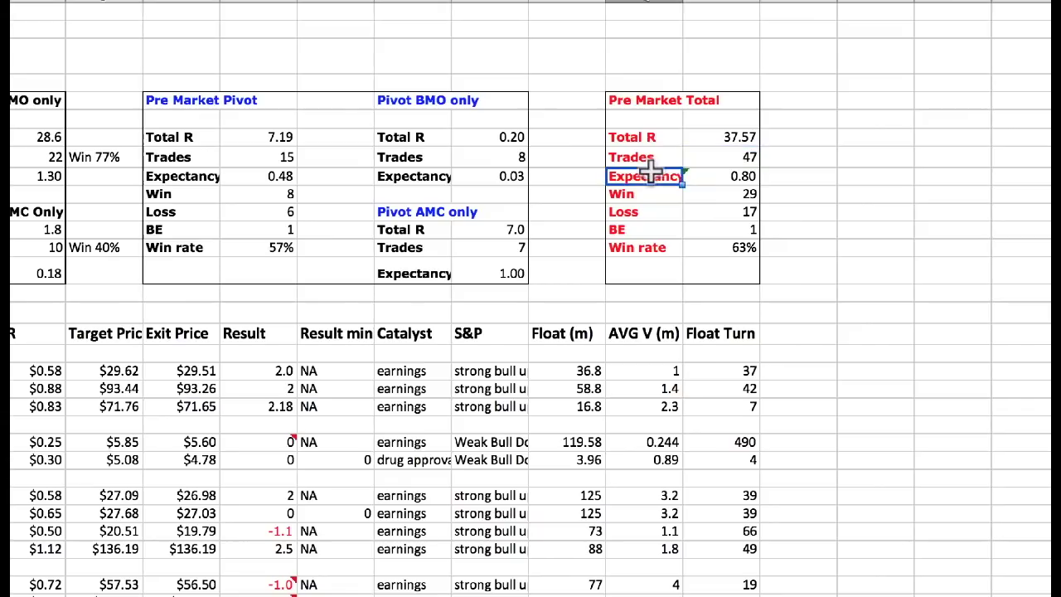
{"action": "left_click", "coordinate": [710, 174]}
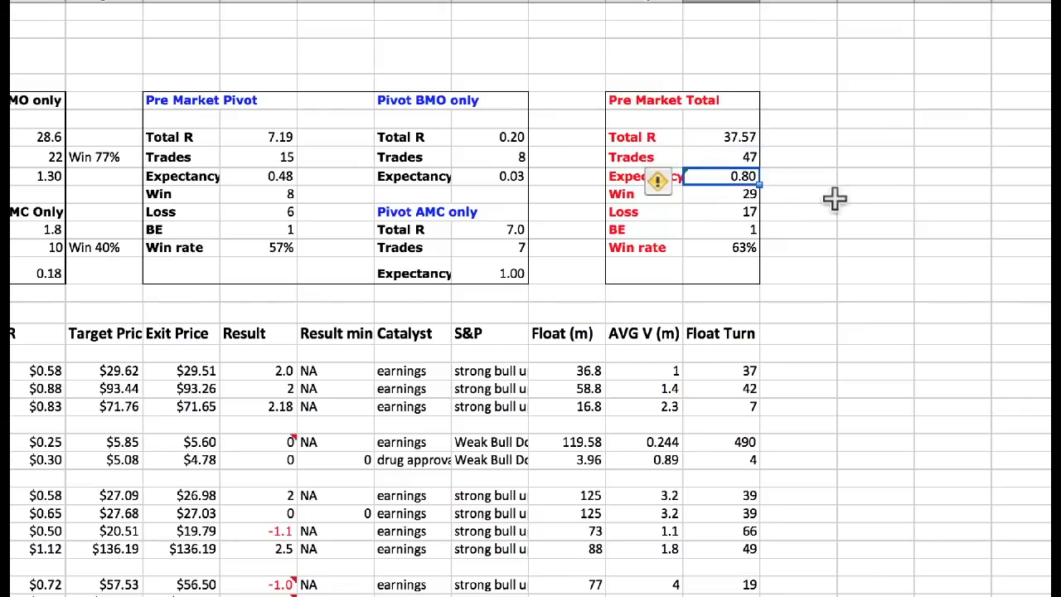
{"action": "left_click", "coordinate": [723, 195]}
{"action": "left_click", "coordinate": [730, 211]}
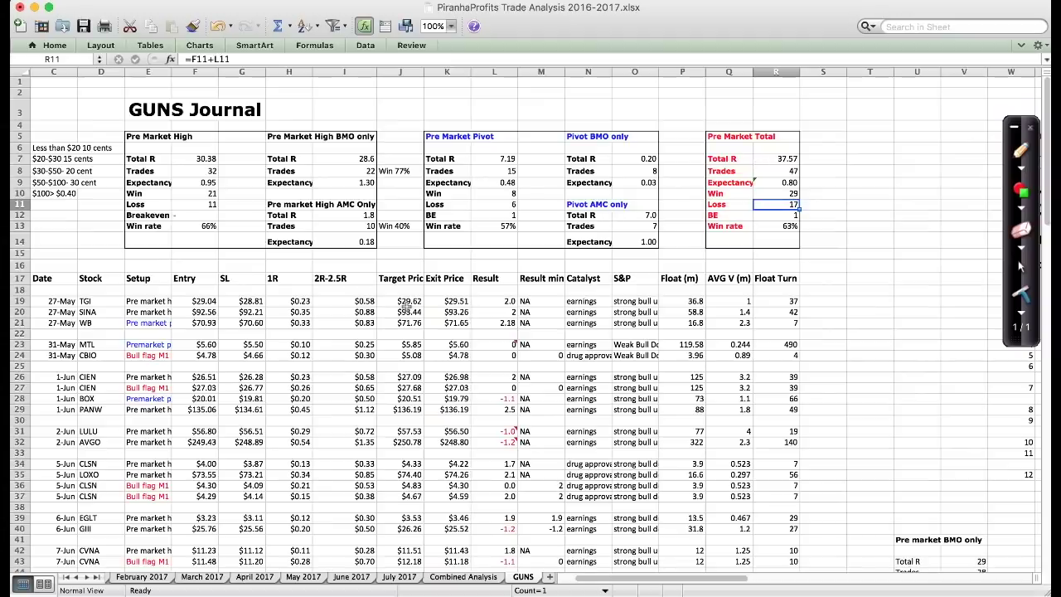
{"action": "scroll", "coordinate": [405, 305], "scroll_direction": "left", "scroll_amount": 2}
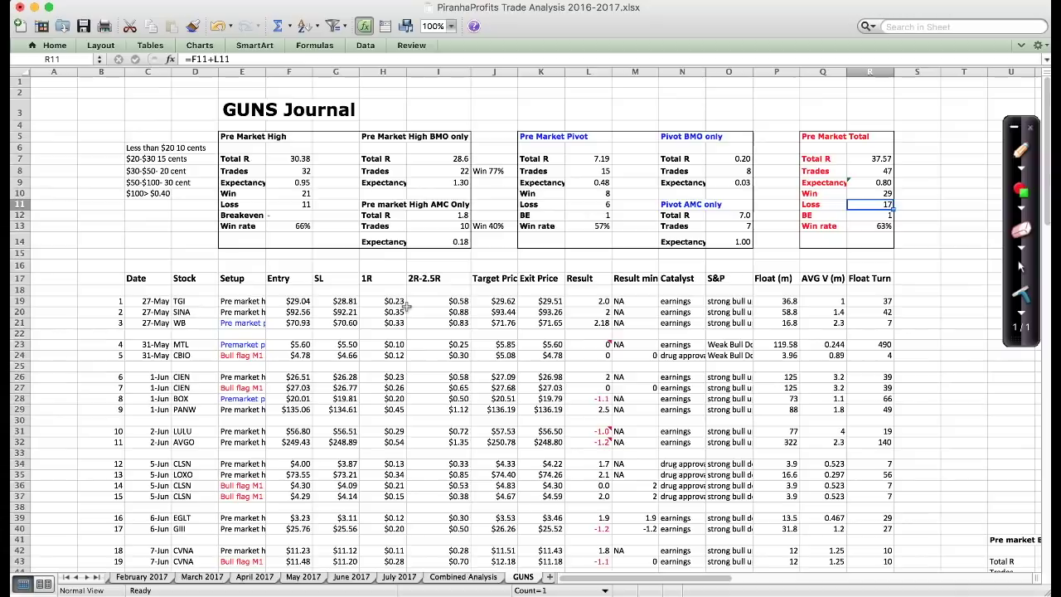
Return to the June 2017 sheet and examine the run of Result values from BWLD to CVE and the trades below.
{"action": "left_click", "coordinate": [396, 577]}
{"action": "left_click", "coordinate": [352, 577]}
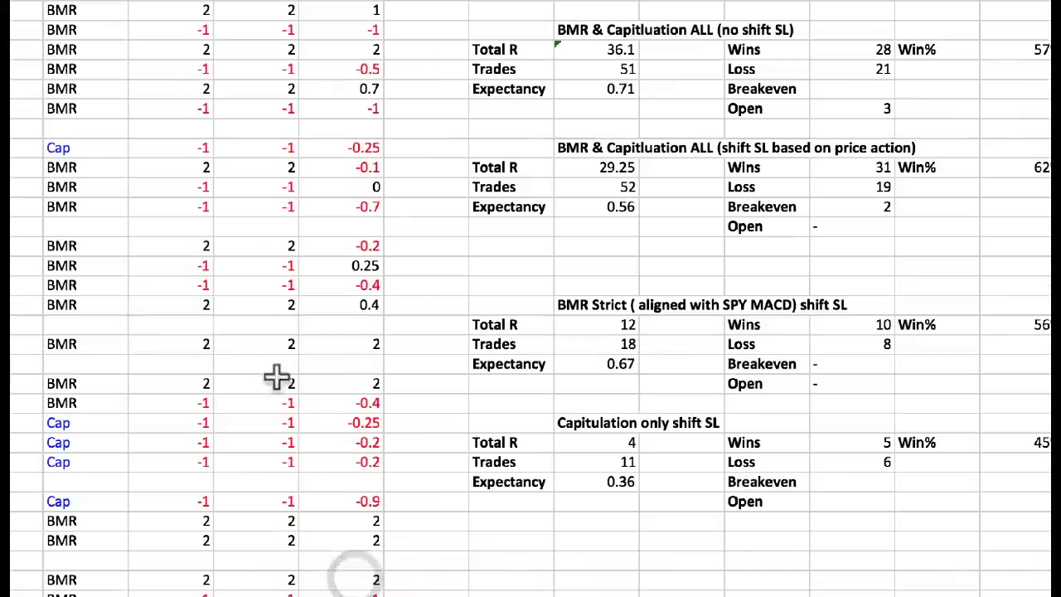
{"action": "left_click_drag", "start_coordinate": [199, 265], "coordinate": [192, 489]}
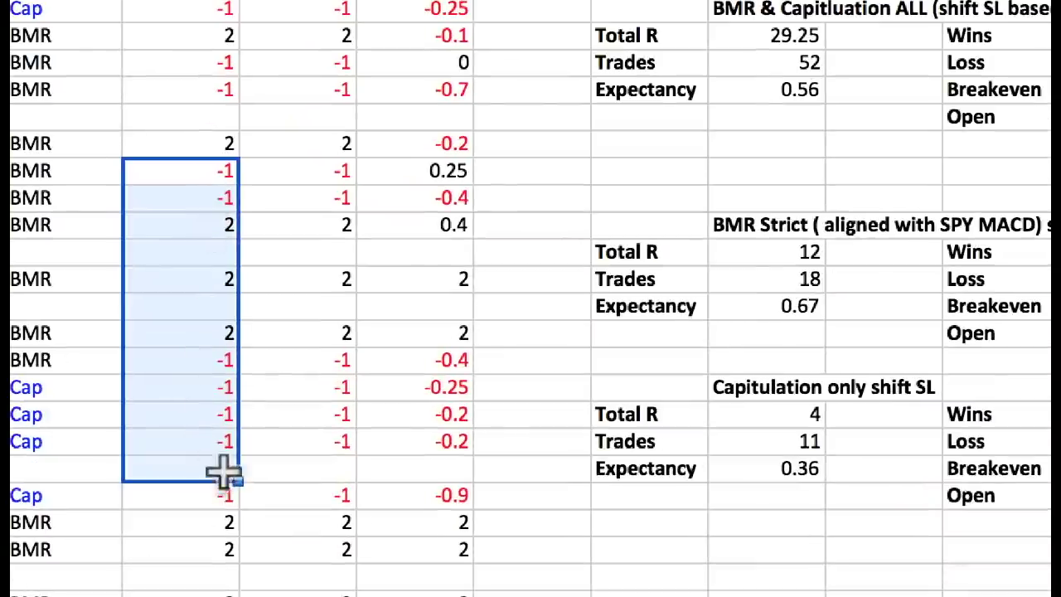
{"action": "scroll", "coordinate": [247, 427], "scroll_direction": "down", "scroll_amount": 2}
{"action": "scroll", "coordinate": [208, 395], "scroll_direction": "down", "scroll_amount": 5}
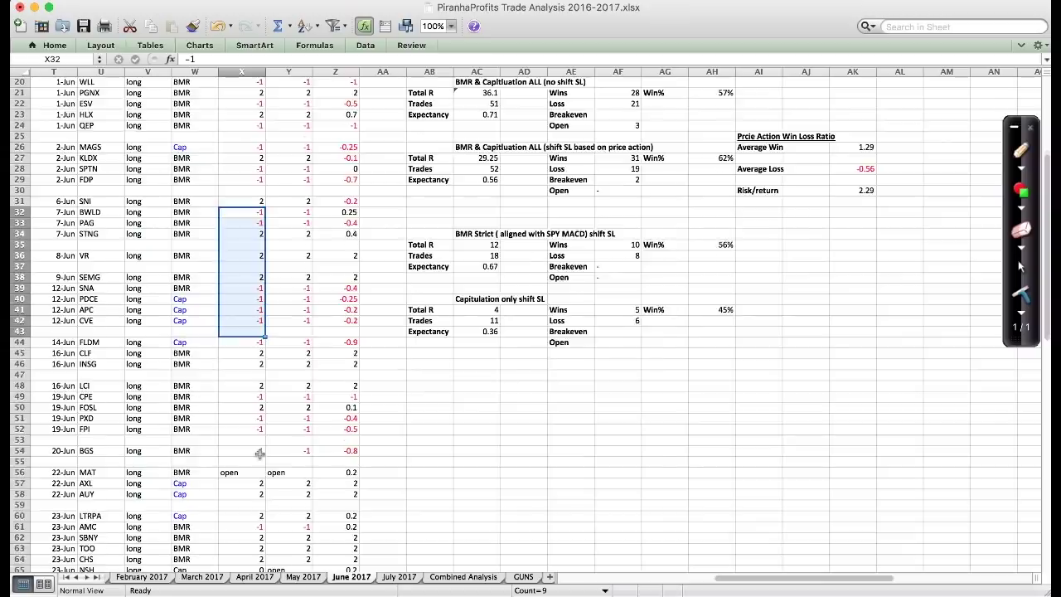
{"action": "scroll", "coordinate": [260, 452], "scroll_direction": "up", "scroll_amount": 10}
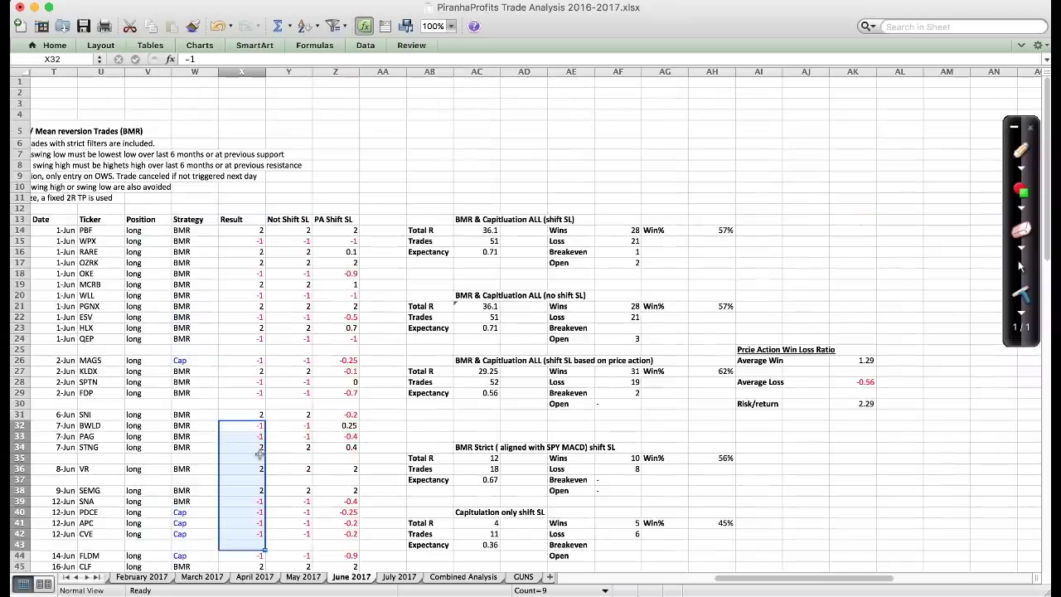